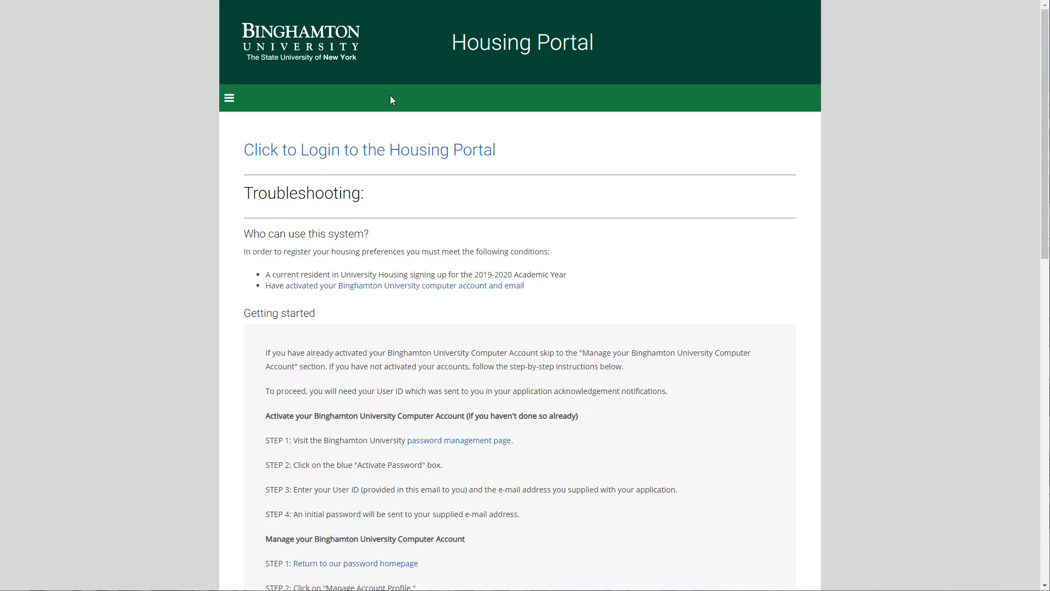
- Sign in to the Binghamton University Housing Portal
{"action": "left_click", "coordinate": [372, 156]}
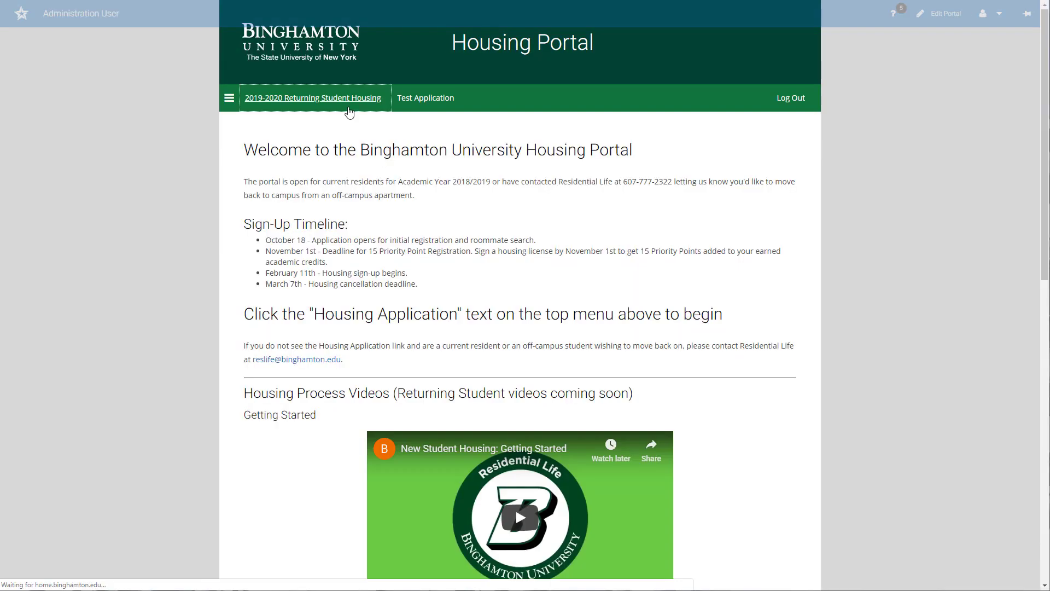
- Open the 2019-2020 Returning Student Housing application and continue past term selection
{"action": "left_click", "coordinate": [348, 109]}
{"action": "left_click", "coordinate": [701, 275]}
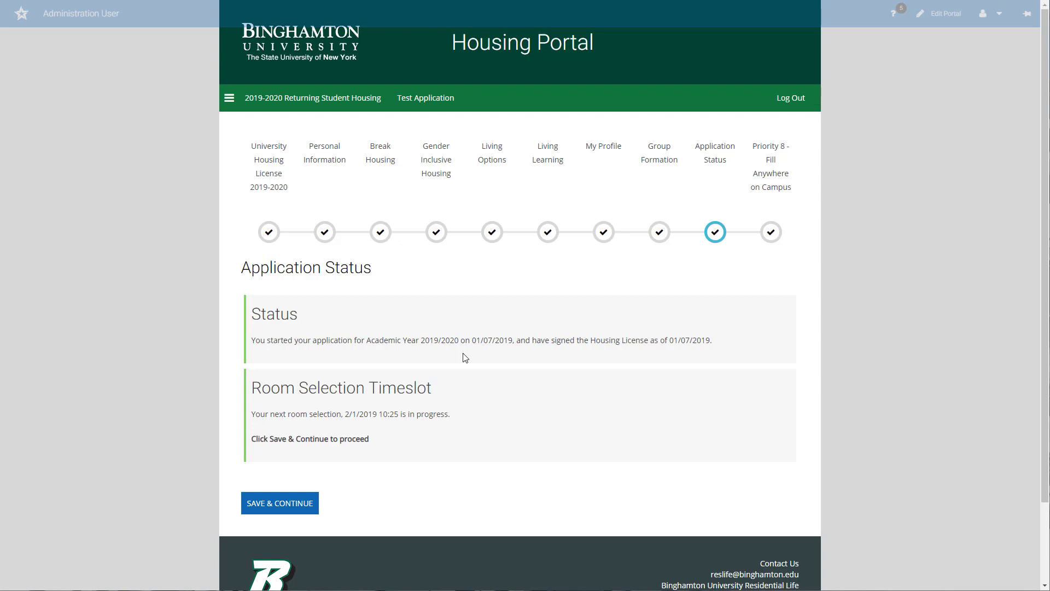
- Open Group Formation and look over the four verified testgroup1 member cards
{"action": "left_click", "coordinate": [658, 170]}
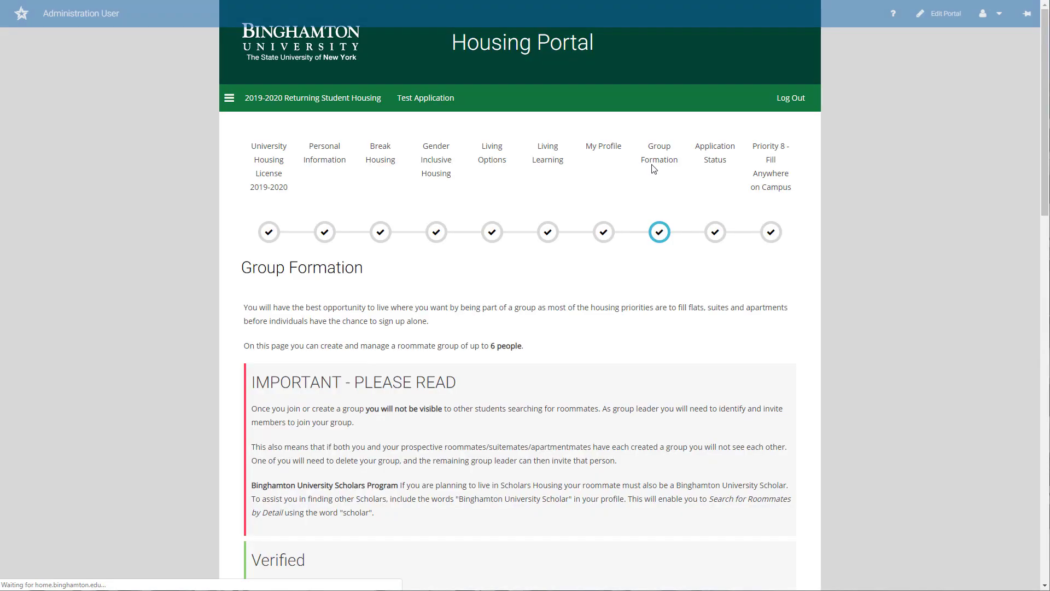
{"action": "scroll", "coordinate": [702, 302], "scroll_direction": "down", "scroll_amount": 7}
{"action": "scroll", "coordinate": [702, 302], "scroll_direction": "down", "scroll_amount": 4}
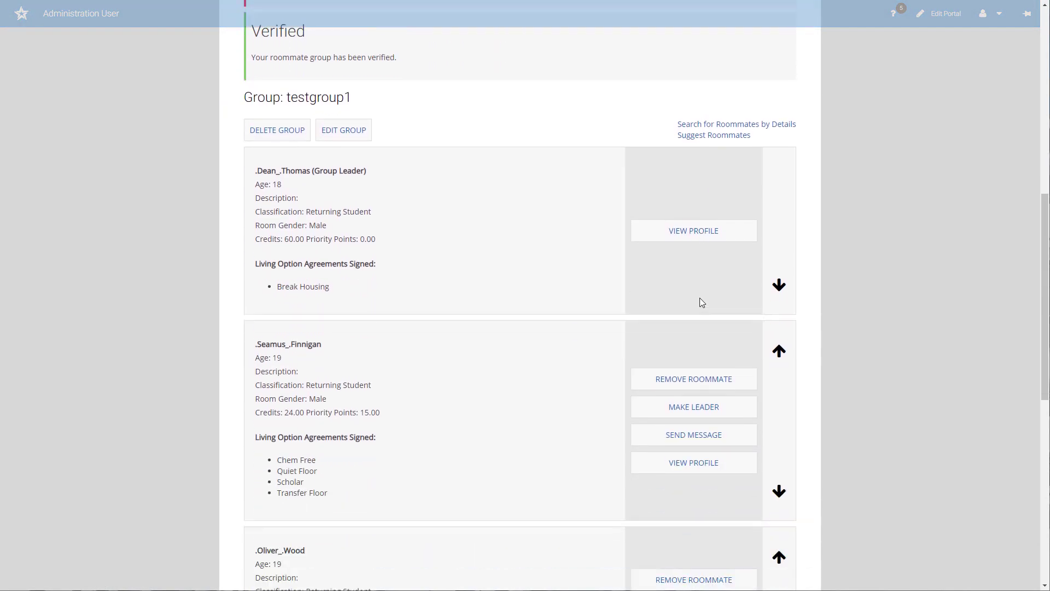
{"action": "scroll", "coordinate": [532, 355], "scroll_direction": "down", "scroll_amount": 6}
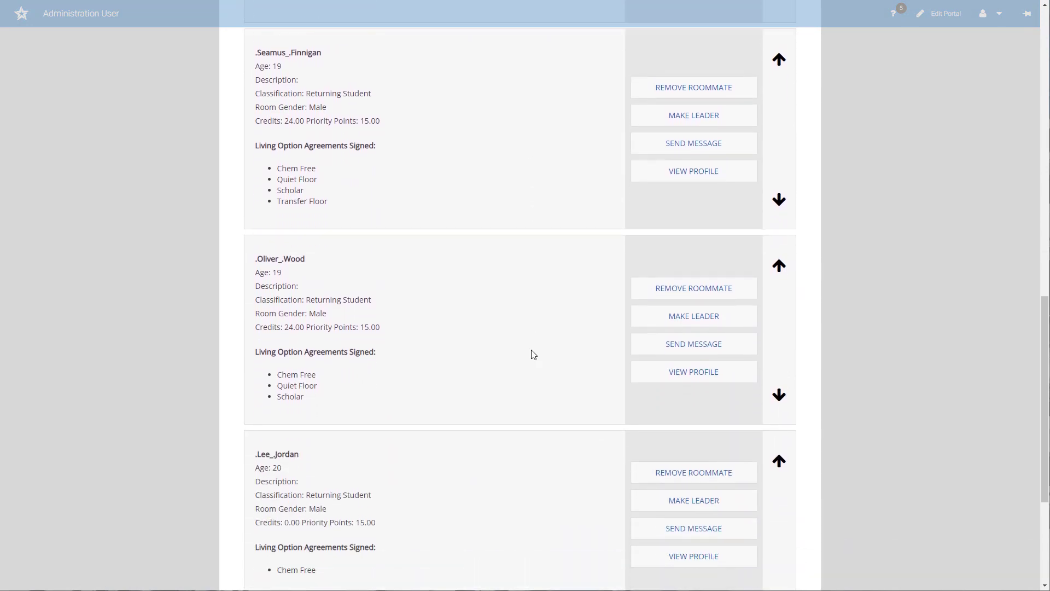
{"action": "scroll", "coordinate": [533, 354], "scroll_direction": "up", "scroll_amount": 5}
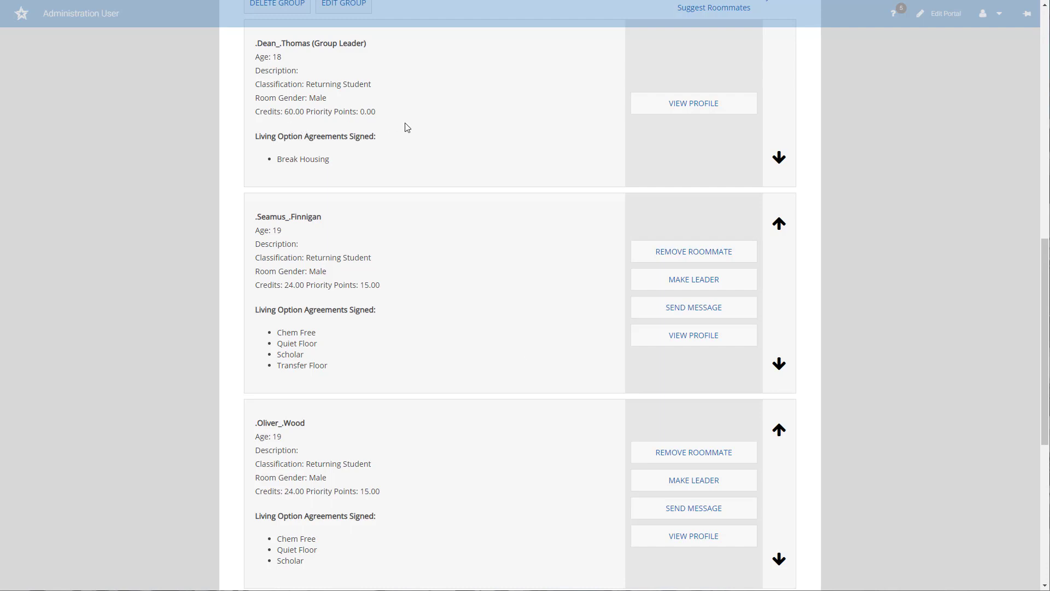
{"action": "scroll", "coordinate": [366, 301], "scroll_direction": "down", "scroll_amount": 2}
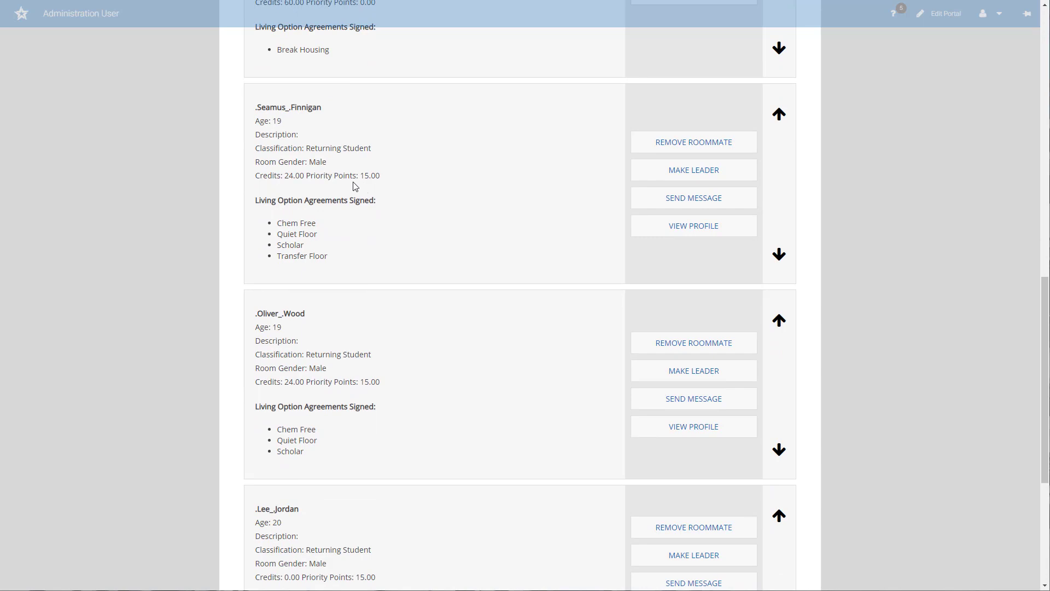
{"action": "scroll", "coordinate": [372, 310], "scroll_direction": "down", "scroll_amount": 4}
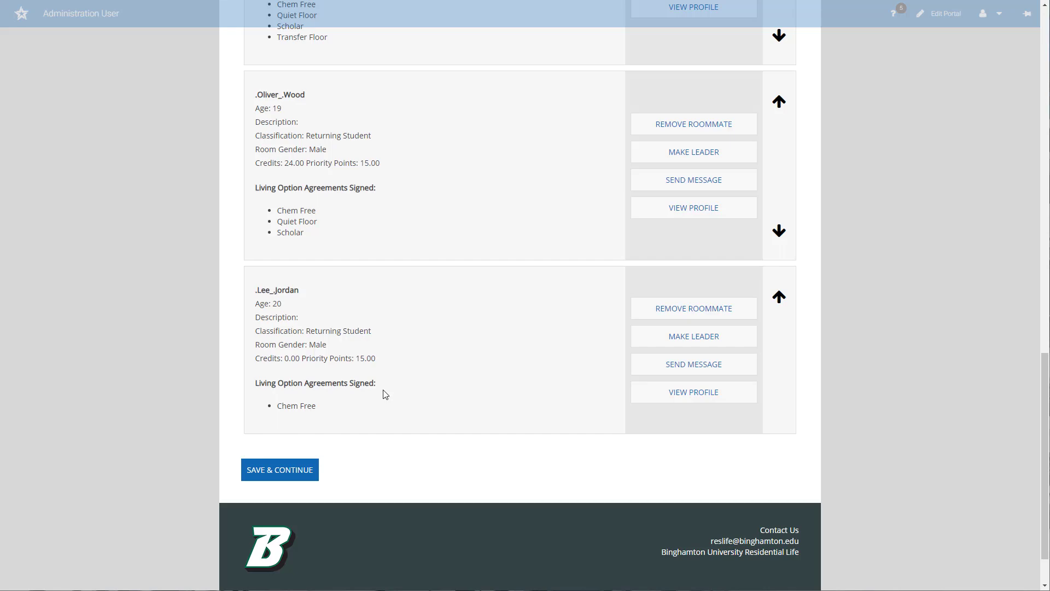
{"action": "scroll", "coordinate": [390, 387], "scroll_direction": "up", "scroll_amount": 7}
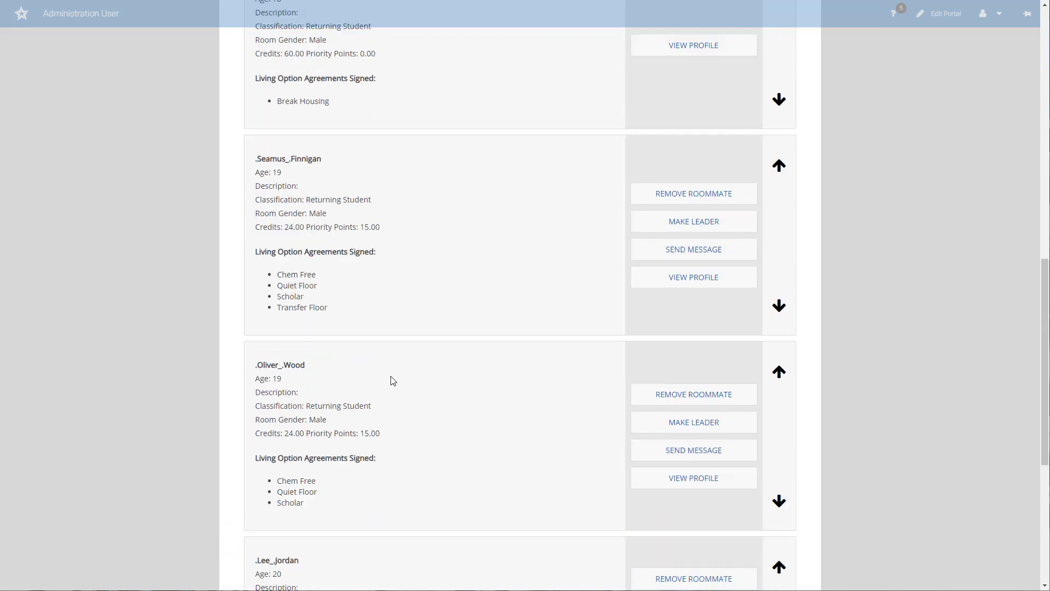
{"action": "scroll", "coordinate": [391, 380], "scroll_direction": "up", "scroll_amount": 3}
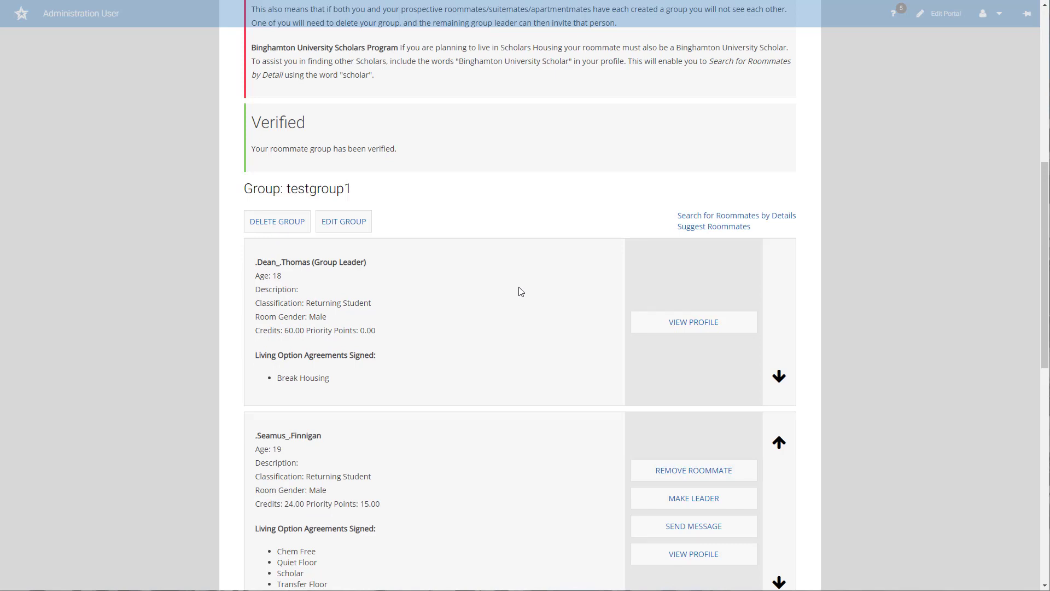
{"action": "scroll", "coordinate": [517, 294], "scroll_direction": "down", "scroll_amount": 3}
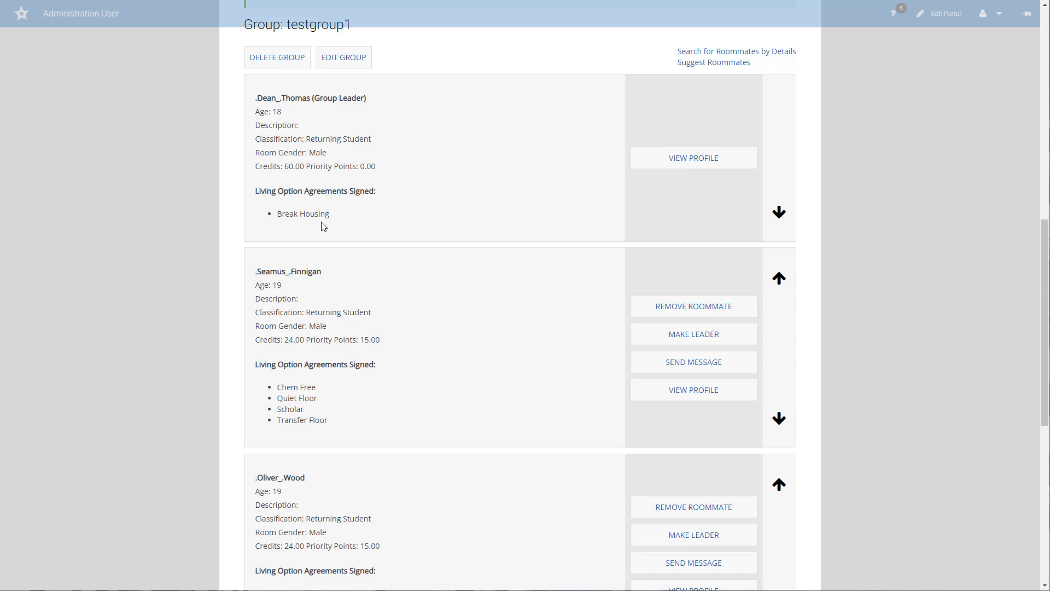
{"action": "scroll", "coordinate": [452, 270], "scroll_direction": "down", "scroll_amount": 3}
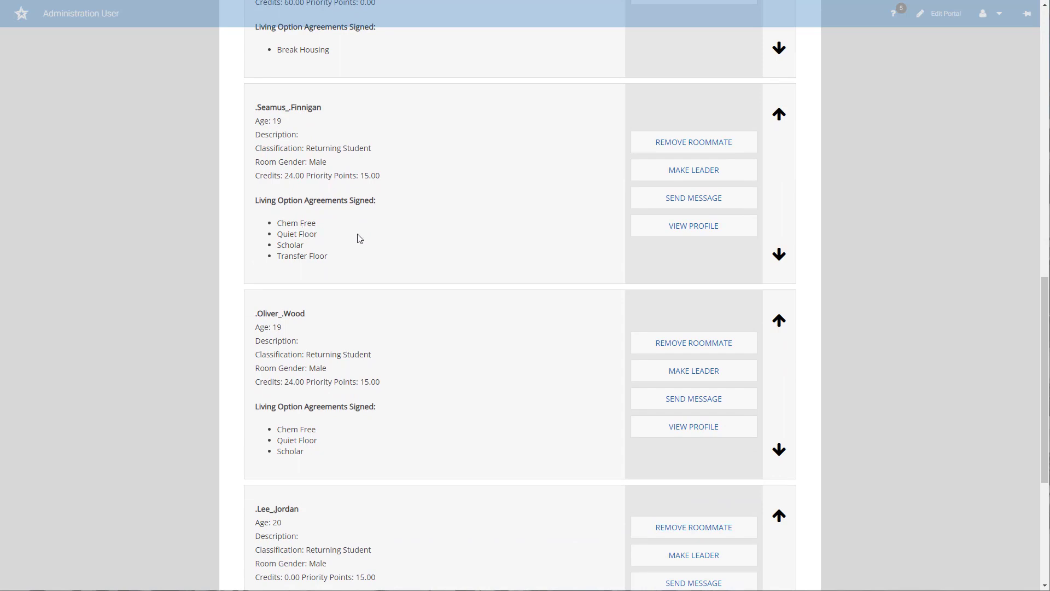
{"action": "scroll", "coordinate": [320, 432], "scroll_direction": "down", "scroll_amount": 1}
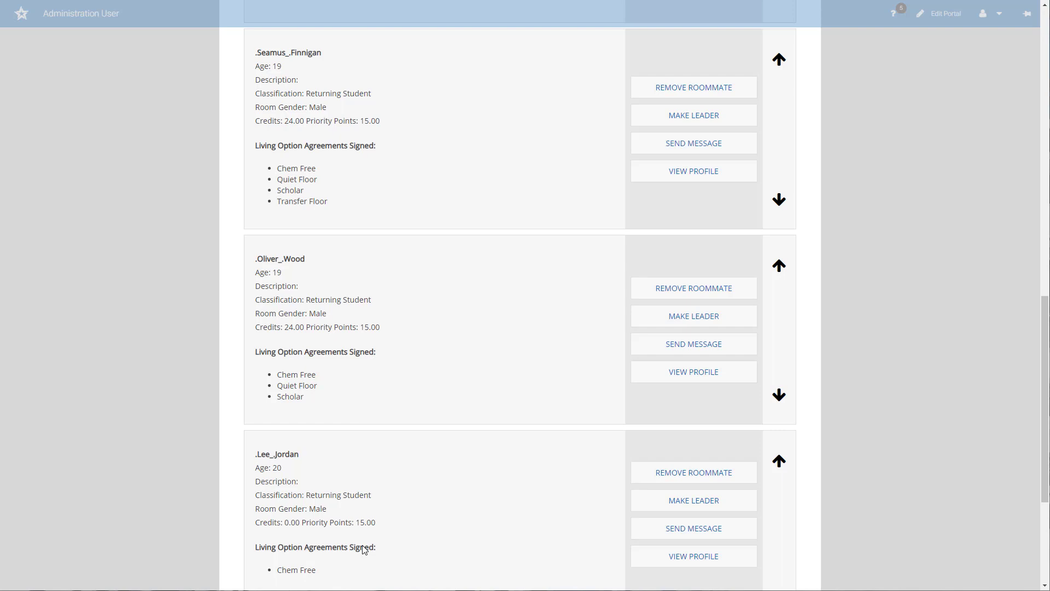
{"action": "scroll", "coordinate": [401, 529], "scroll_direction": "down", "scroll_amount": 1}
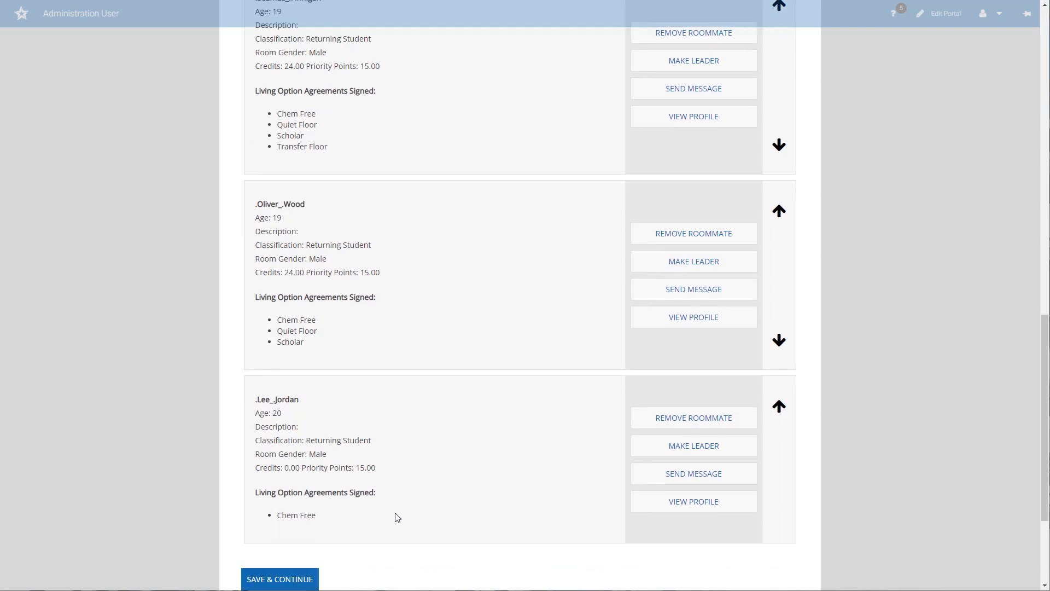
{"action": "scroll", "coordinate": [397, 517], "scroll_direction": "up", "scroll_amount": 7}
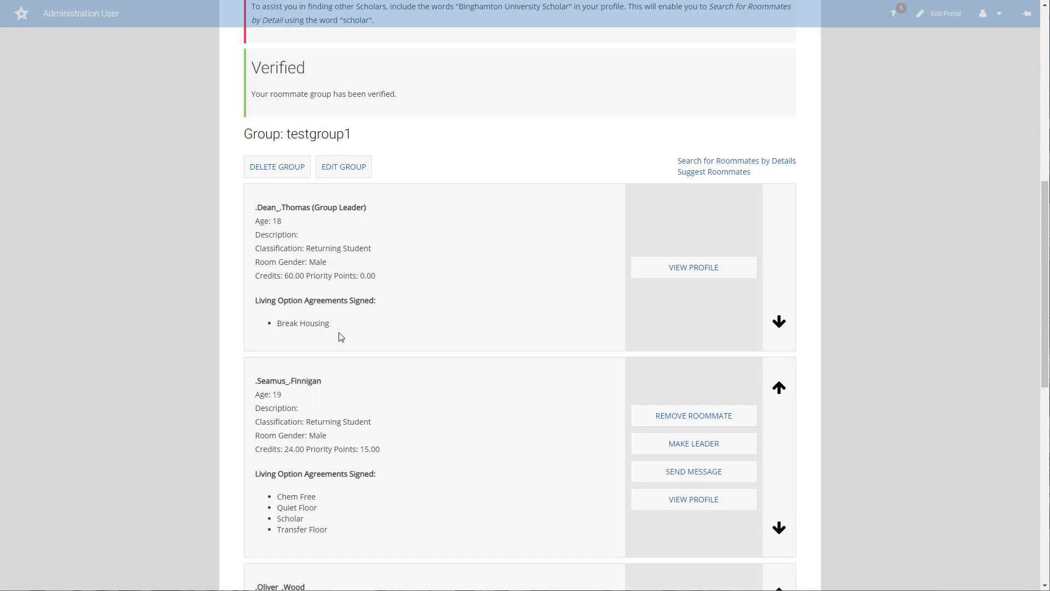
{"action": "scroll", "coordinate": [341, 337], "scroll_direction": "up", "scroll_amount": 7}
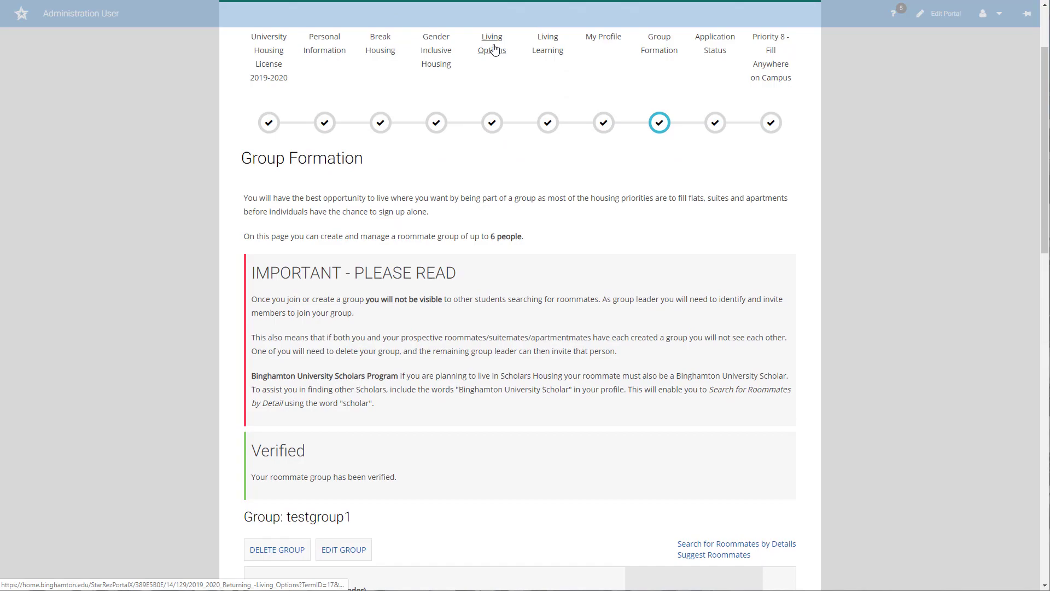
- Set 'Add Chemical Free rooms' to Yes in Living Options and save
{"action": "left_click", "coordinate": [494, 49]}
{"action": "scroll", "coordinate": [360, 308], "scroll_direction": "down", "scroll_amount": 5}
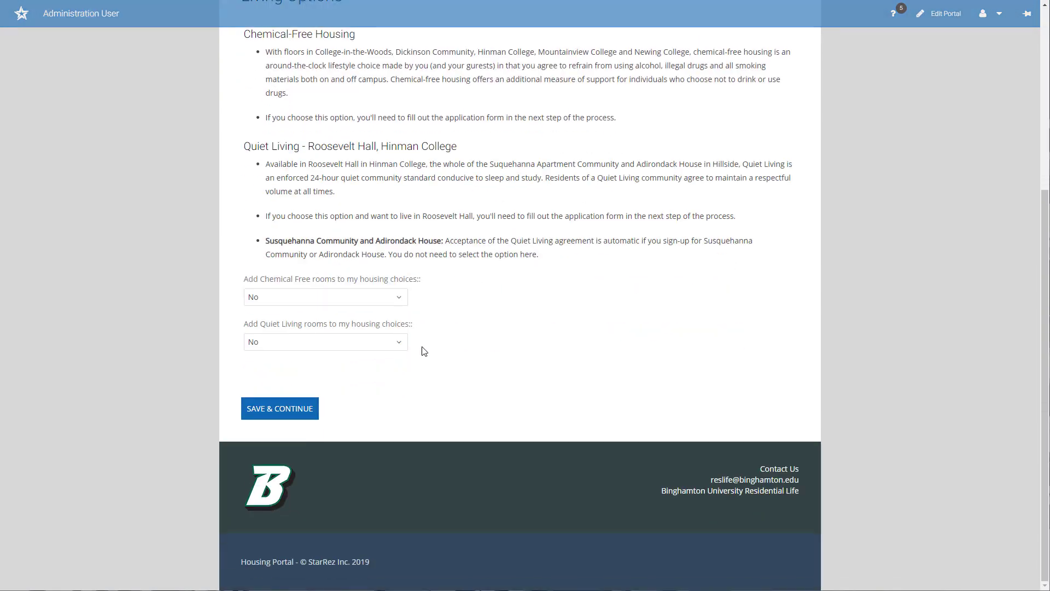
{"action": "left_click", "coordinate": [360, 308]}
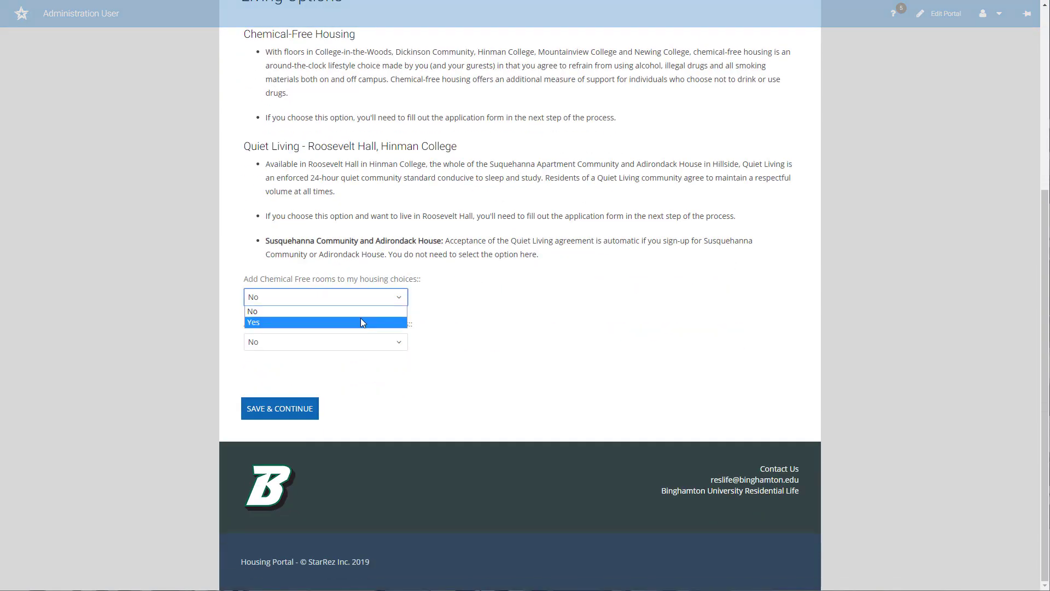
{"action": "left_click", "coordinate": [360, 317]}
{"action": "left_click", "coordinate": [296, 414]}
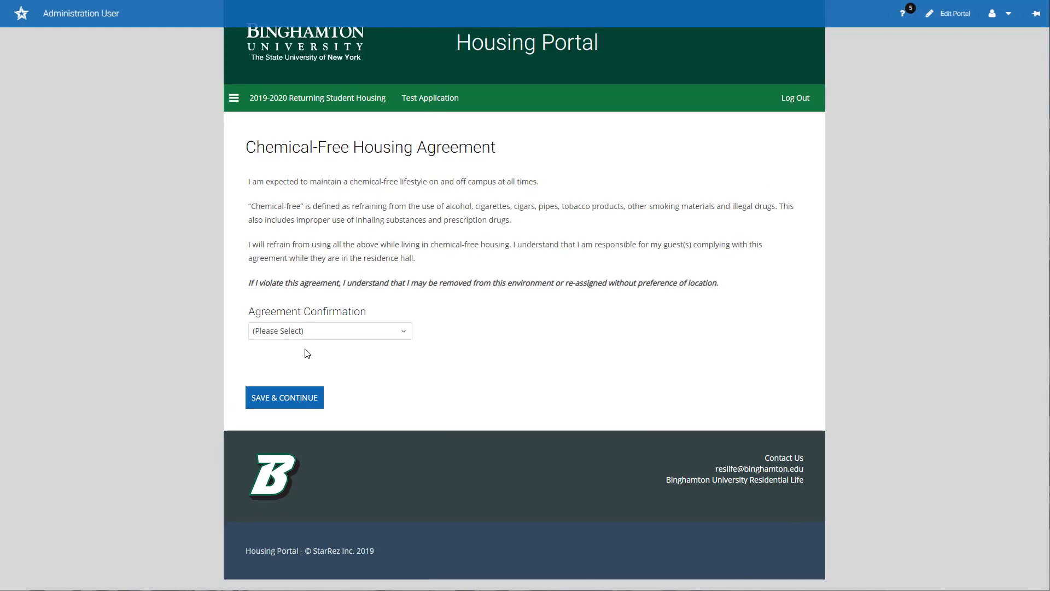
- Accept the Chem Free agreement with 'I Agree' and save
{"action": "left_click", "coordinate": [306, 332]}
{"action": "left_click", "coordinate": [311, 356]}
{"action": "left_click", "coordinate": [299, 403]}
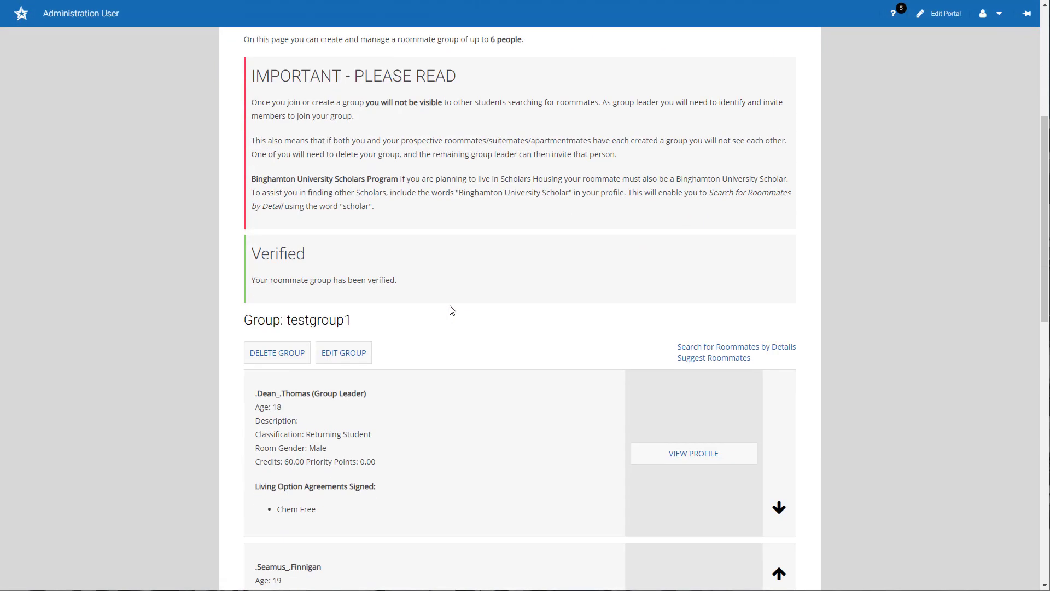
- Check that each testgroup1 member card lists a signed Chem Free agreement
{"action": "scroll", "coordinate": [450, 310], "scroll_direction": "down", "scroll_amount": 5}
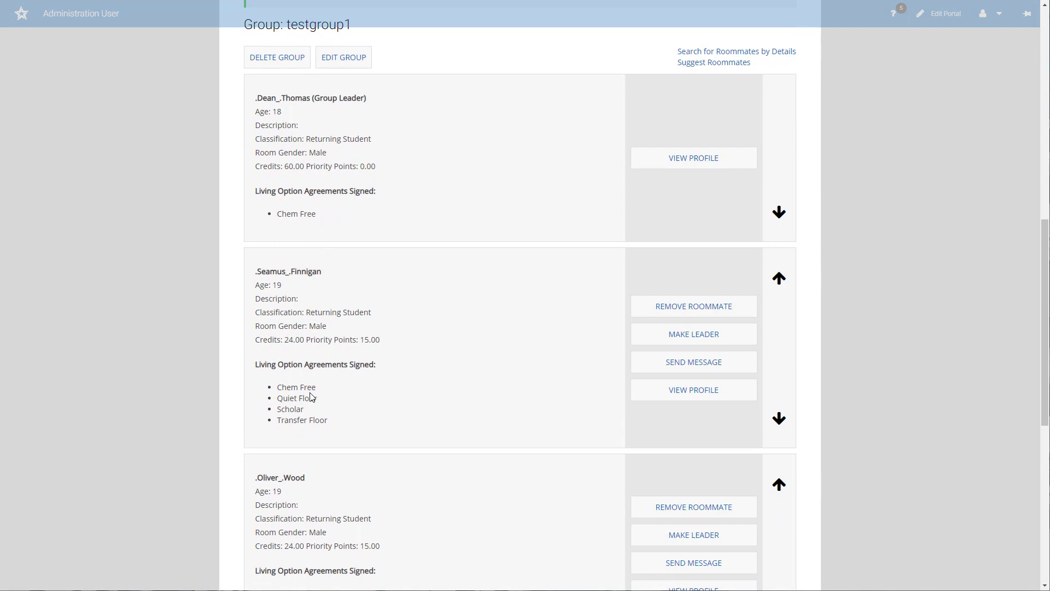
{"action": "scroll", "coordinate": [312, 397], "scroll_direction": "down", "scroll_amount": 2}
{"action": "scroll", "coordinate": [310, 396], "scroll_direction": "down", "scroll_amount": 5}
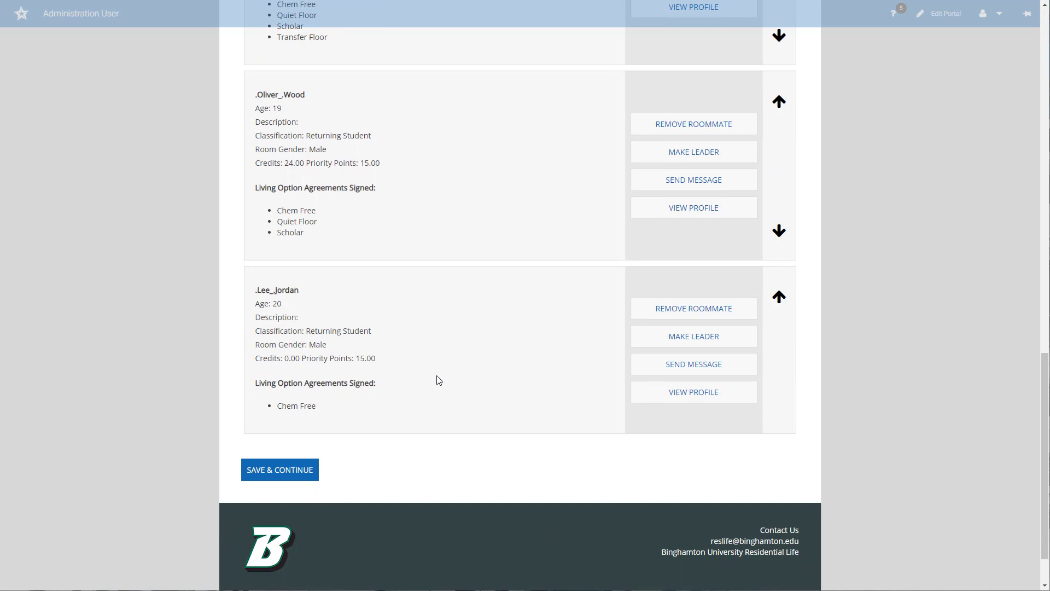
{"action": "scroll", "coordinate": [437, 379], "scroll_direction": "up", "scroll_amount": 10}
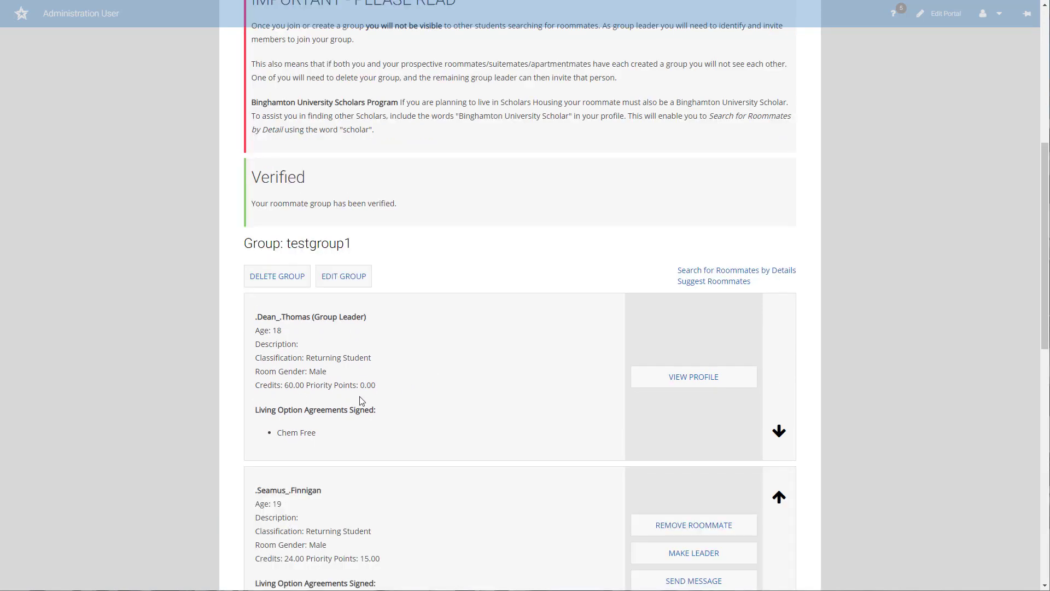
{"action": "scroll", "coordinate": [484, 401], "scroll_direction": "down", "scroll_amount": 5}
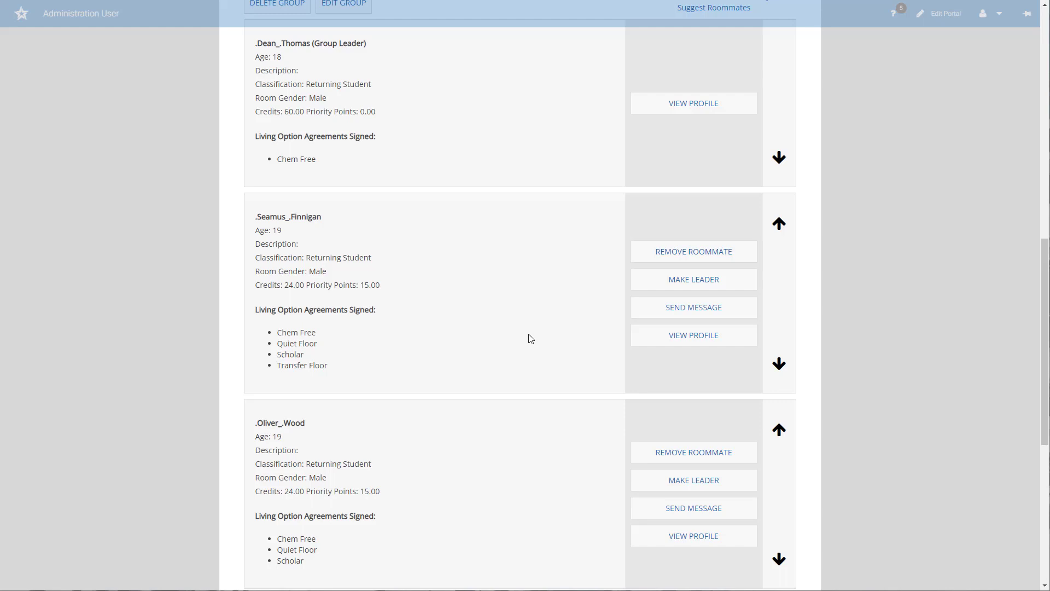
{"action": "scroll", "coordinate": [530, 274], "scroll_direction": "up", "scroll_amount": 1}
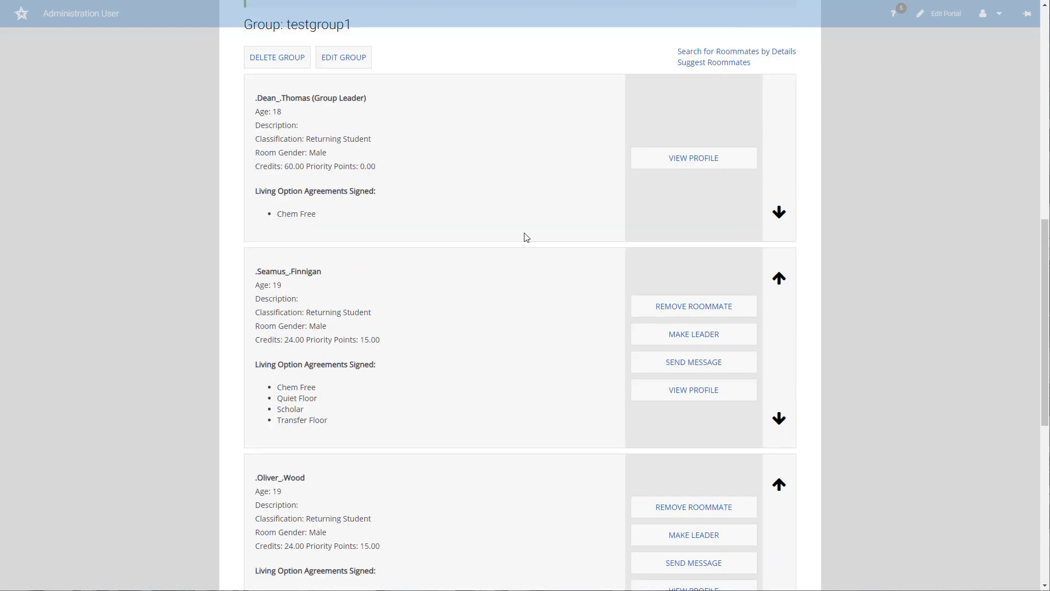
{"action": "scroll", "coordinate": [524, 236], "scroll_direction": "down", "scroll_amount": 6}
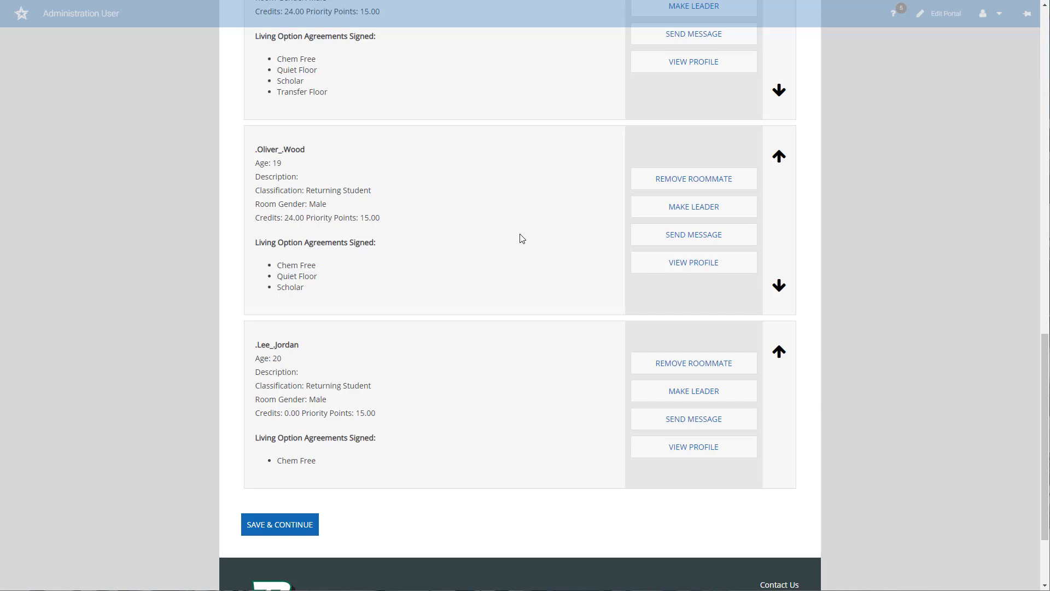
{"action": "scroll", "coordinate": [522, 238], "scroll_direction": "up", "scroll_amount": 7}
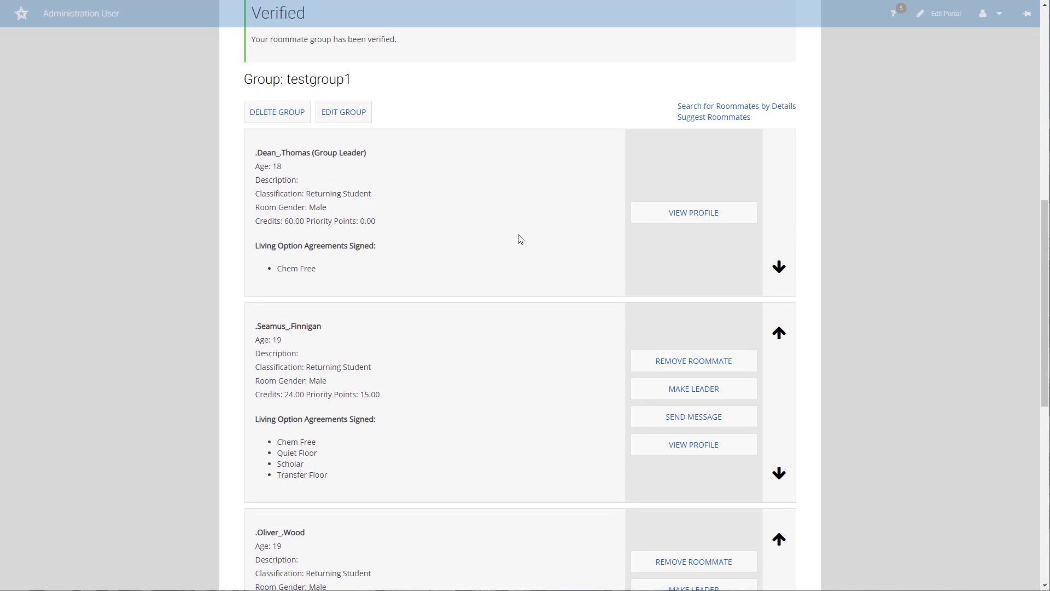
{"action": "scroll", "coordinate": [520, 239], "scroll_direction": "up", "scroll_amount": 1}
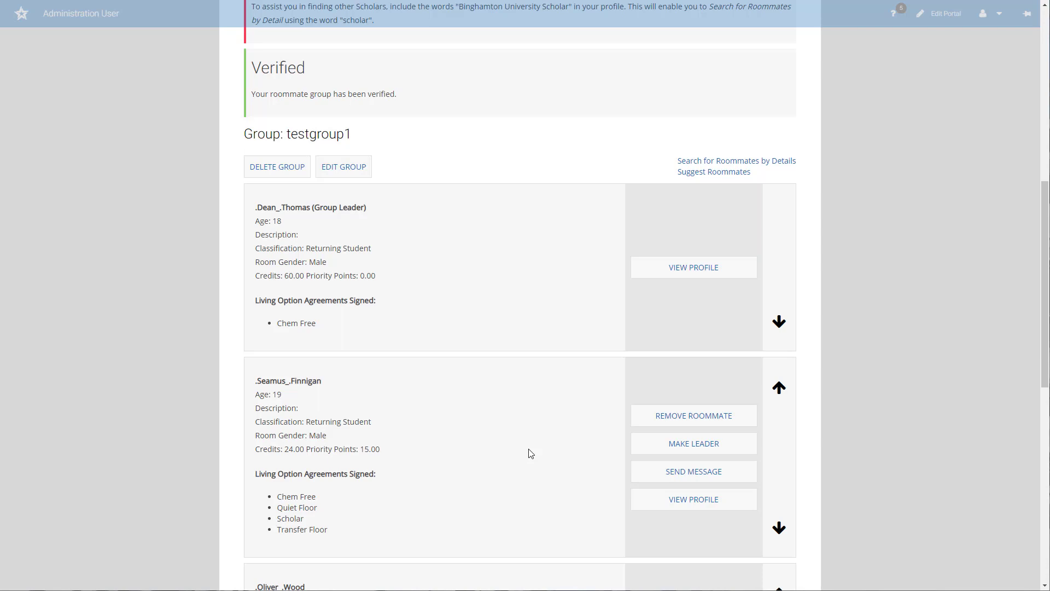
{"action": "scroll", "coordinate": [530, 453], "scroll_direction": "down", "scroll_amount": 3}
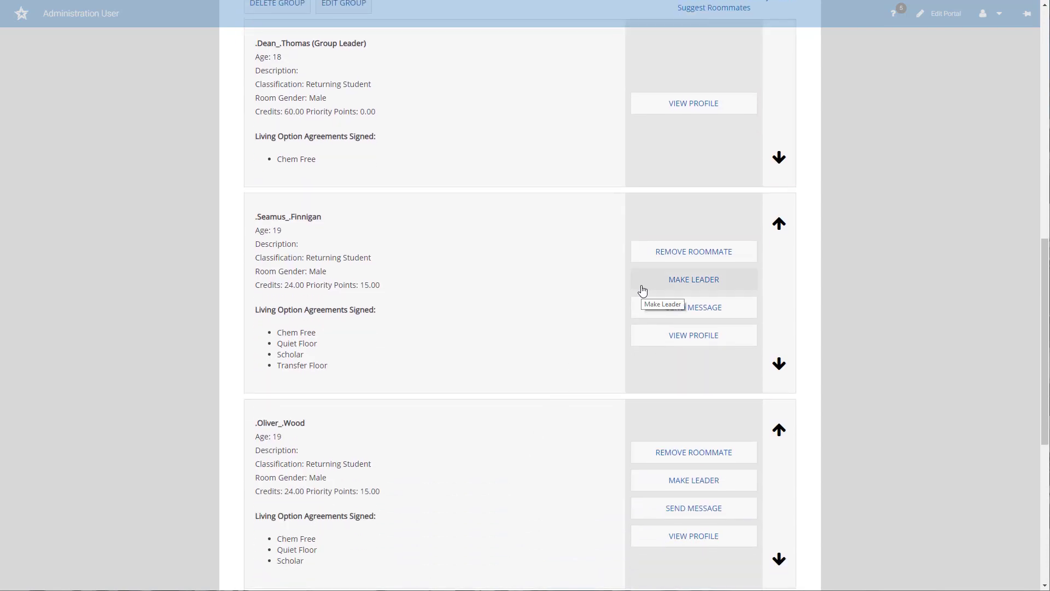
{"action": "scroll", "coordinate": [618, 482], "scroll_direction": "down", "scroll_amount": 5}
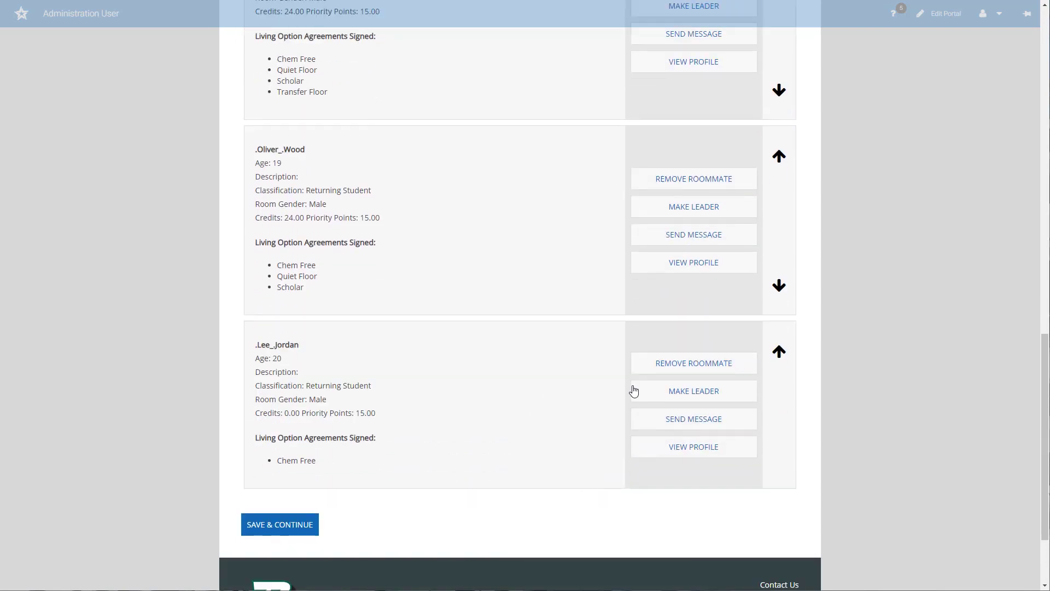
{"action": "scroll", "coordinate": [485, 420], "scroll_direction": "up", "scroll_amount": 8}
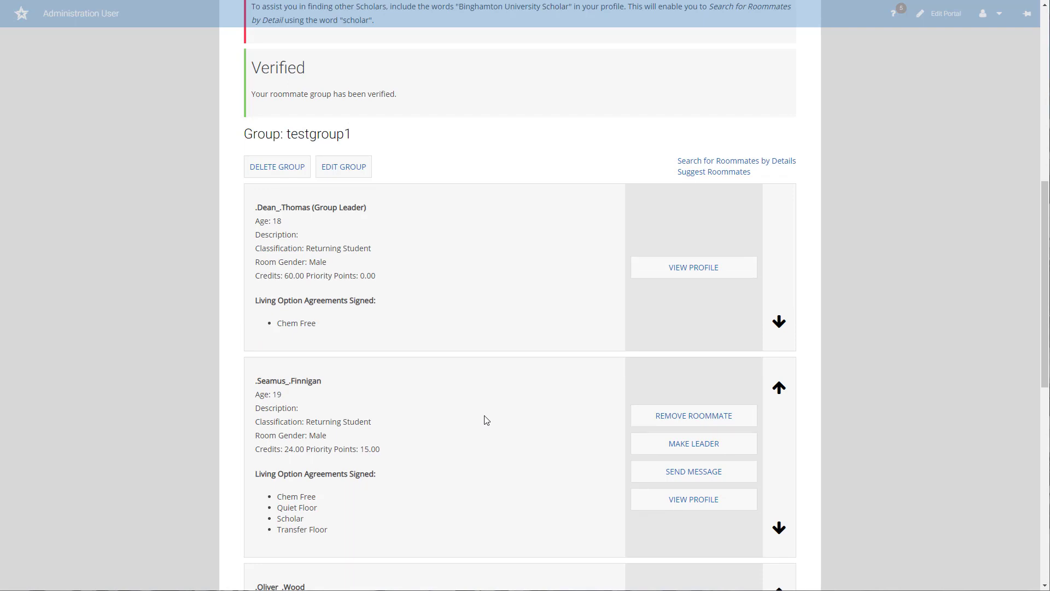
{"action": "scroll", "coordinate": [486, 420], "scroll_direction": "down", "scroll_amount": 3}
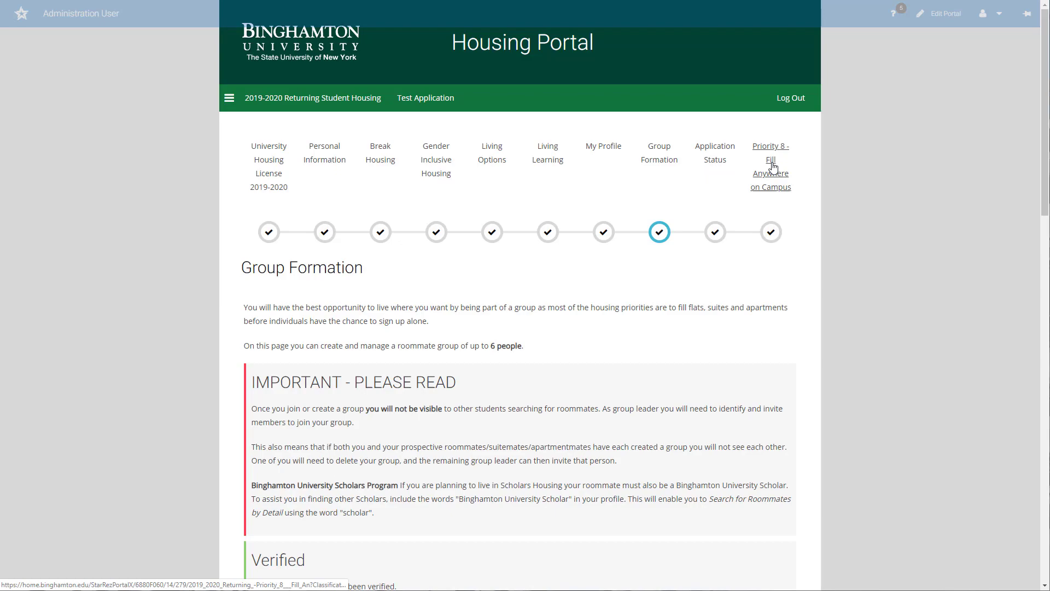
- Save the Application Status step and continue to the Select Community list
{"action": "left_click", "coordinate": [721, 167]}
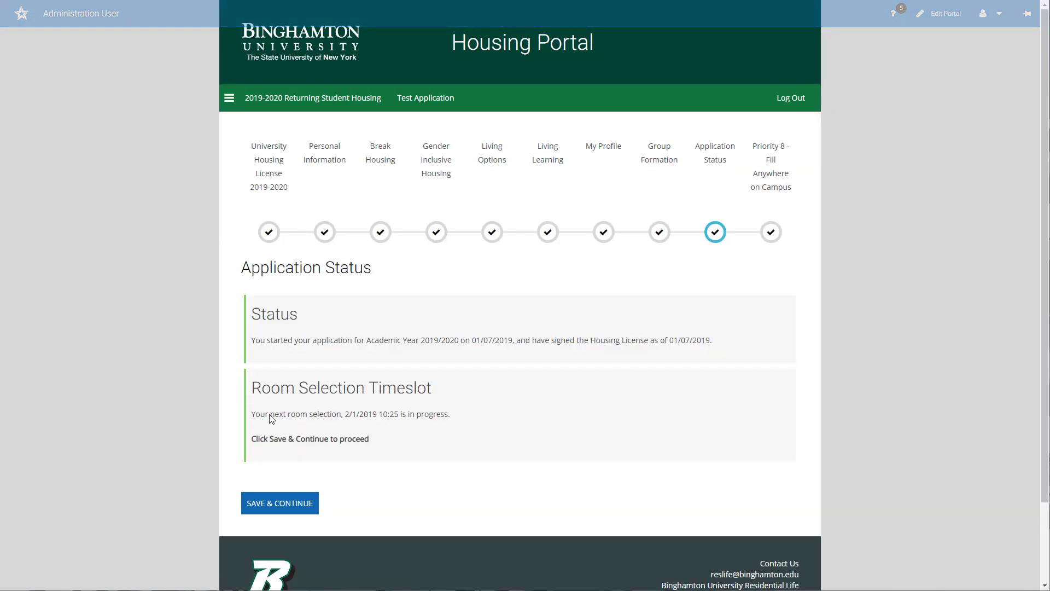
{"action": "left_click", "coordinate": [298, 504]}
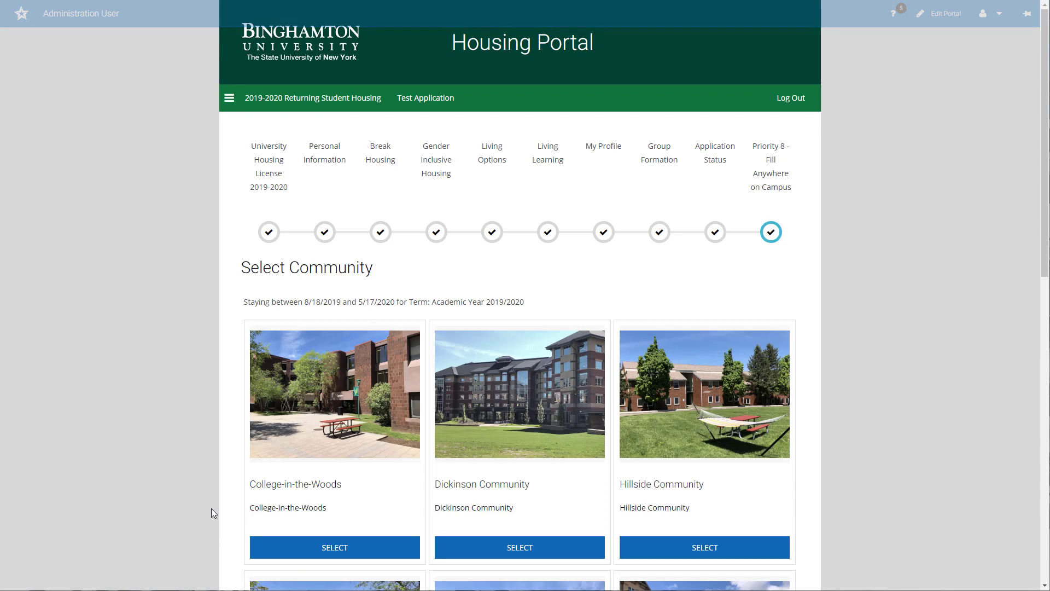
{"action": "scroll", "coordinate": [212, 509], "scroll_direction": "down", "scroll_amount": 2}
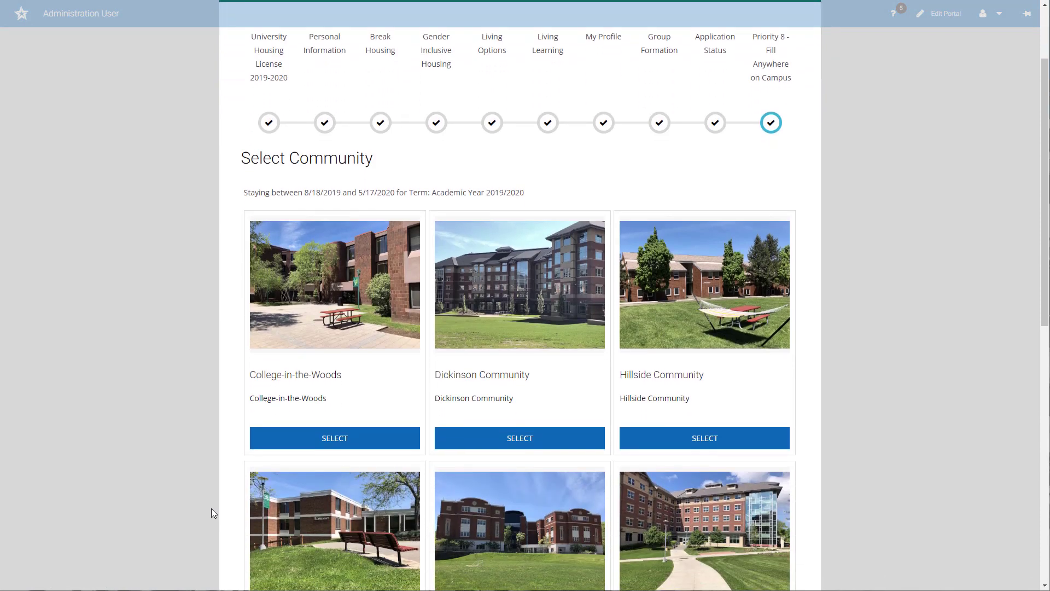
{"action": "scroll", "coordinate": [212, 513], "scroll_direction": "down", "scroll_amount": 1}
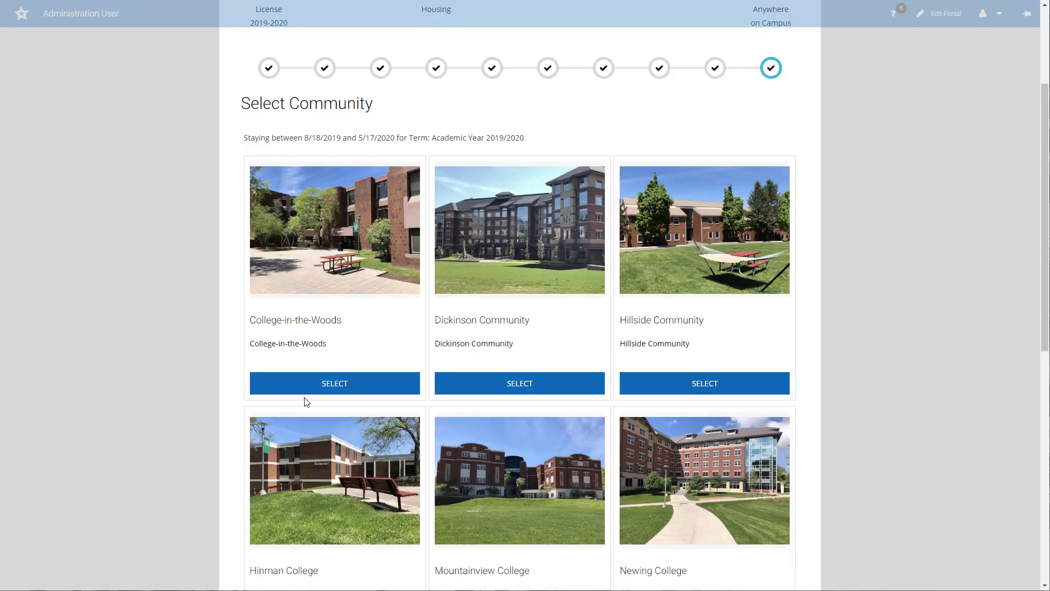
- Select College-in-the-Woods and filter the room list to Oneida Hall
{"action": "left_click", "coordinate": [312, 387]}
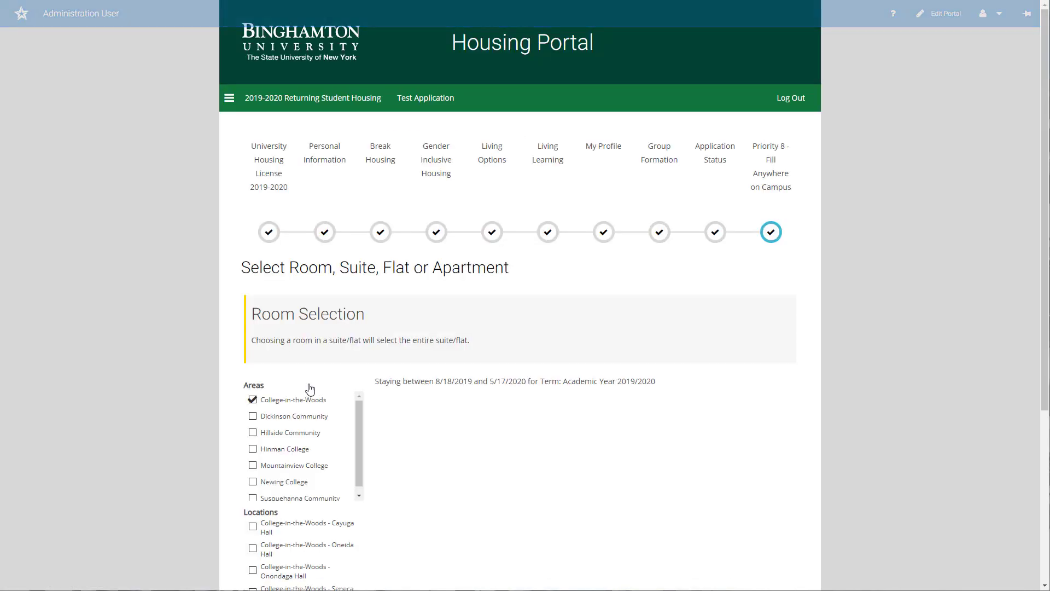
{"action": "scroll", "coordinate": [344, 369], "scroll_direction": "down", "scroll_amount": 3}
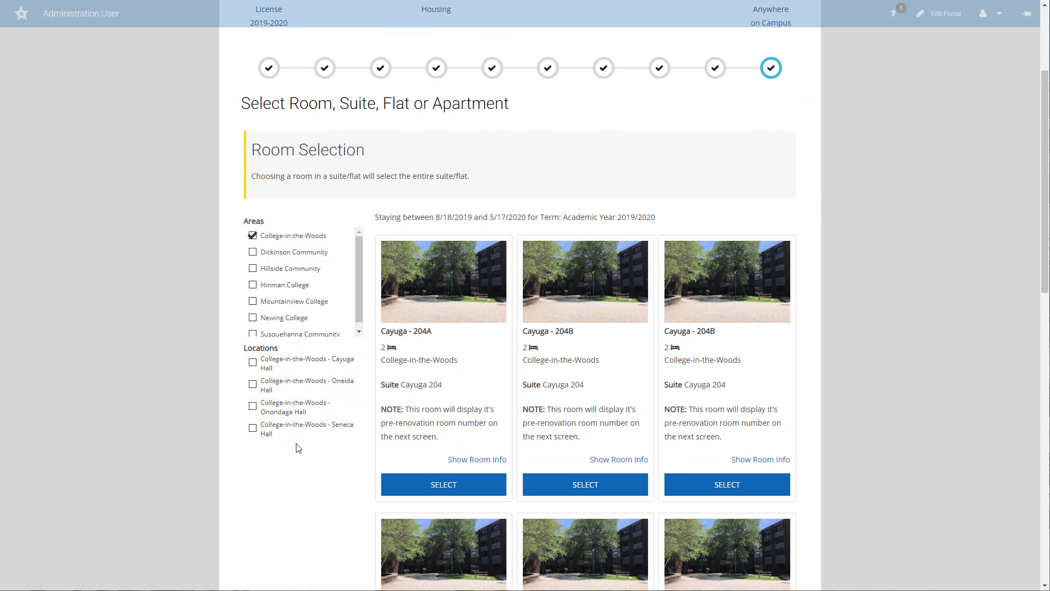
{"action": "left_click", "coordinate": [253, 384]}
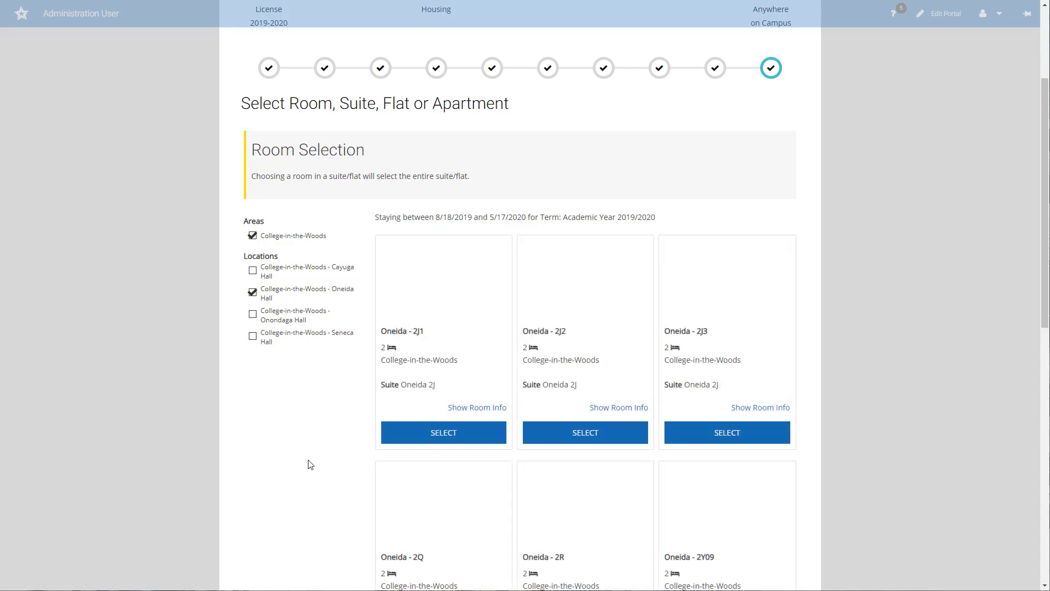
{"action": "scroll", "coordinate": [811, 389], "scroll_direction": "down", "scroll_amount": 8}
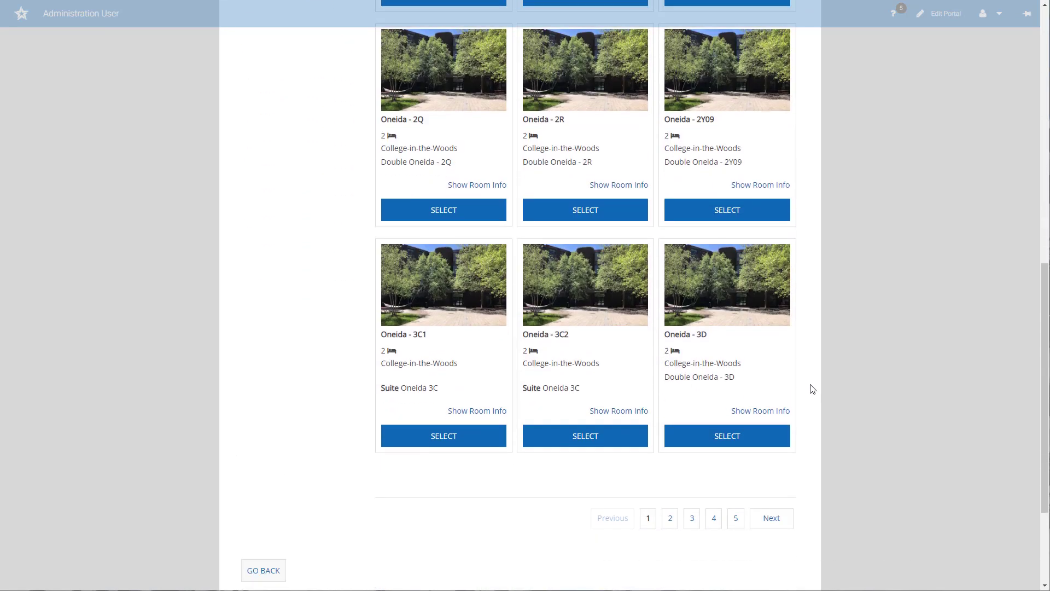
{"action": "scroll", "coordinate": [813, 389], "scroll_direction": "up", "scroll_amount": 8}
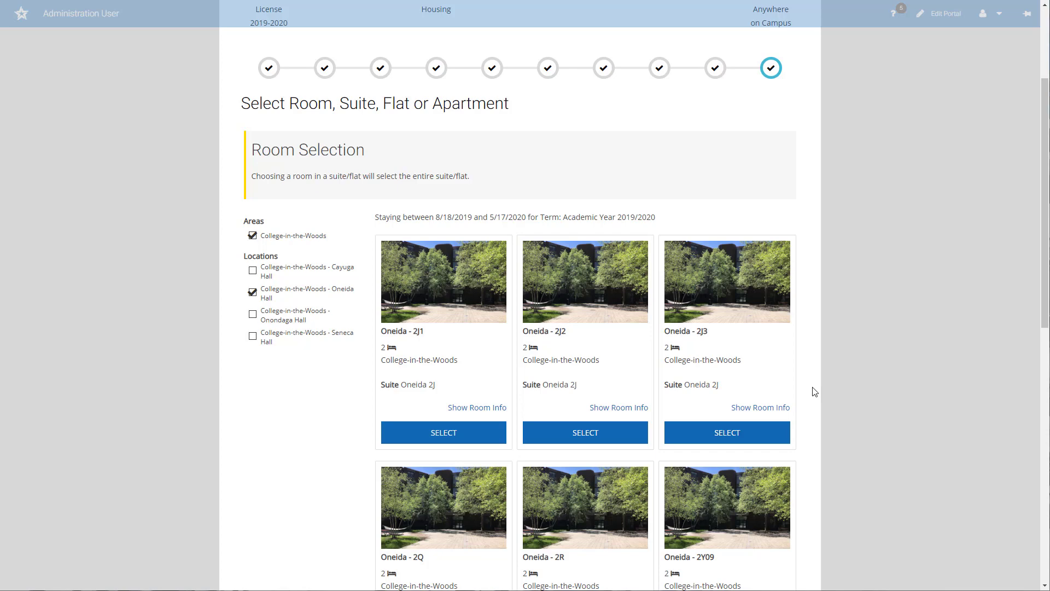
{"action": "scroll", "coordinate": [315, 370], "scroll_direction": "down", "scroll_amount": 2}
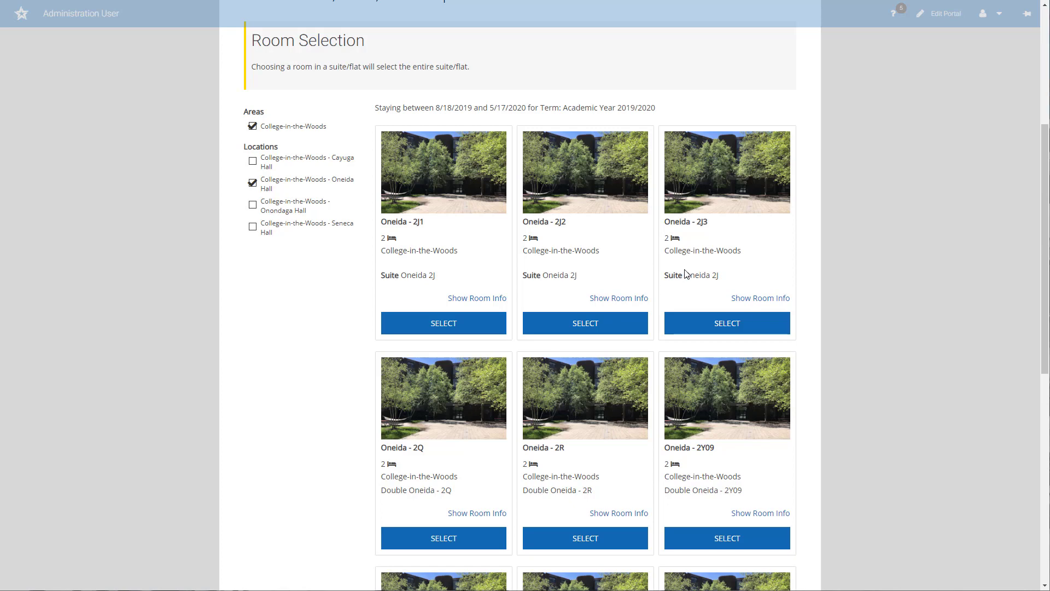
- Book Oneida room 3C1 for the group after 2J1 fails the size check
{"action": "left_click", "coordinate": [413, 325]}
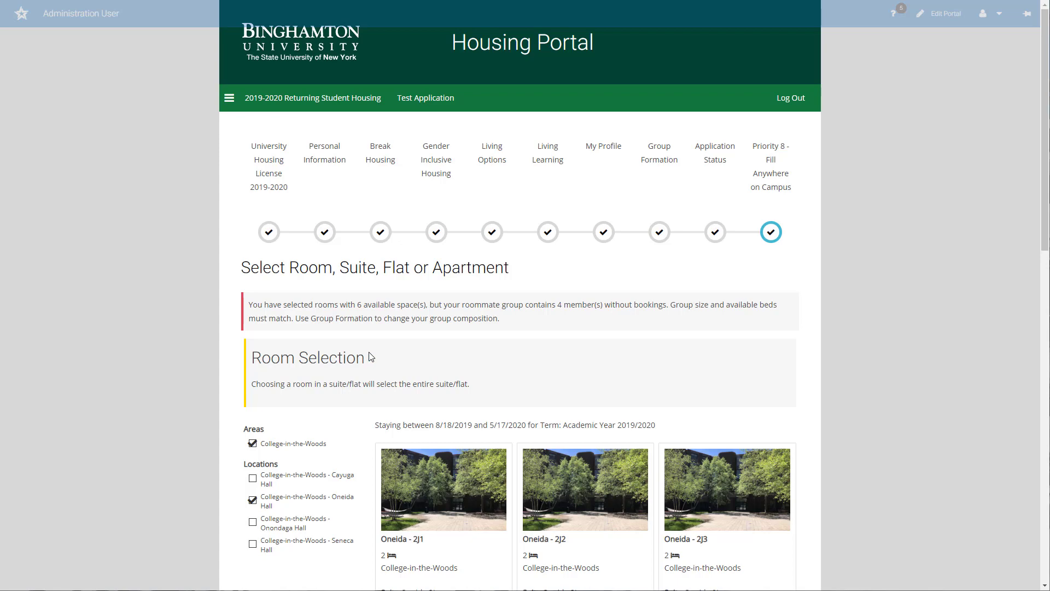
{"action": "scroll", "coordinate": [352, 392], "scroll_direction": "down", "scroll_amount": 9}
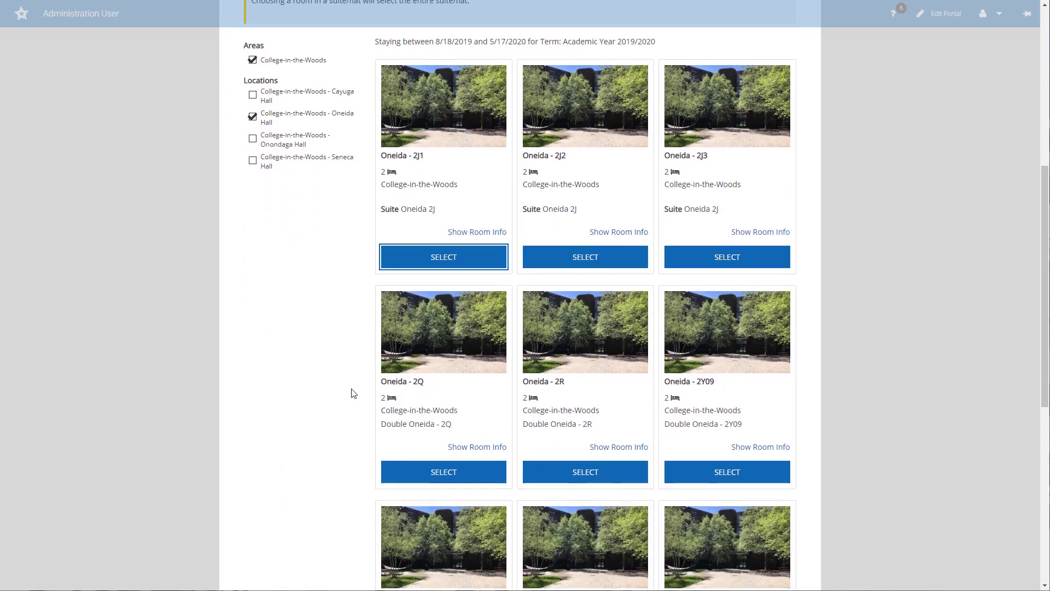
{"action": "scroll", "coordinate": [355, 404], "scroll_direction": "down", "scroll_amount": 2}
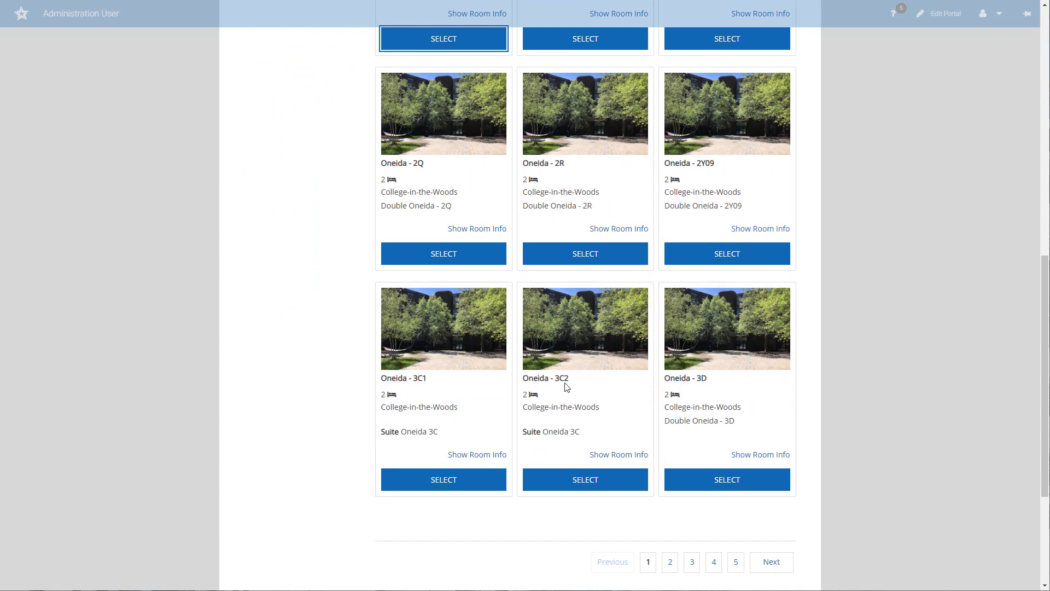
{"action": "scroll", "coordinate": [579, 450], "scroll_direction": "down", "scroll_amount": 1}
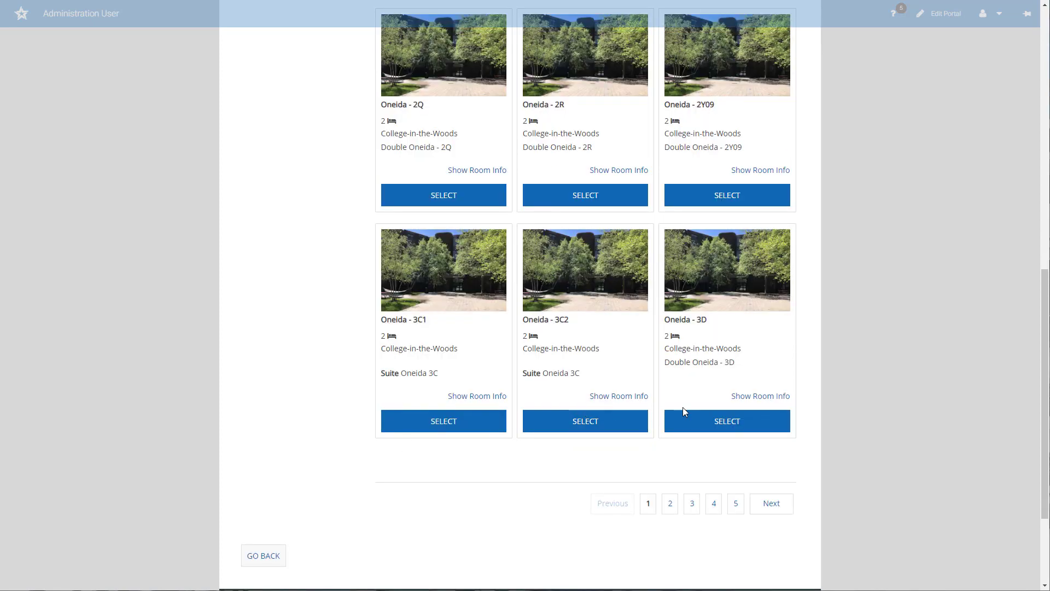
{"action": "left_click", "coordinate": [474, 427]}
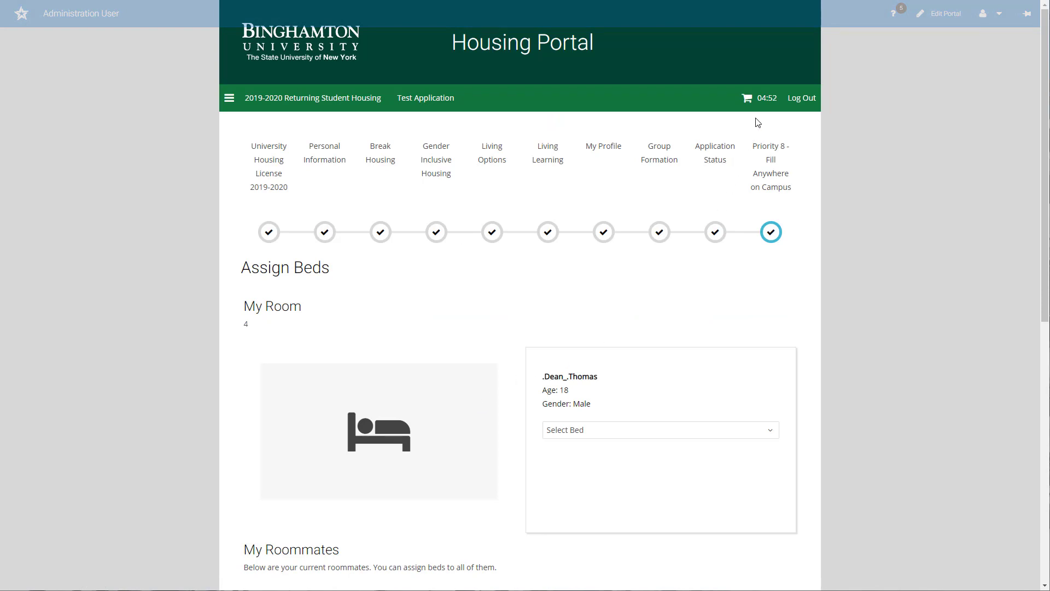
- Assign bed Oneida 3C1-1 to the leader and 3C1-2 to the first roommate
{"action": "scroll", "coordinate": [758, 297], "scroll_direction": "down", "scroll_amount": 5}
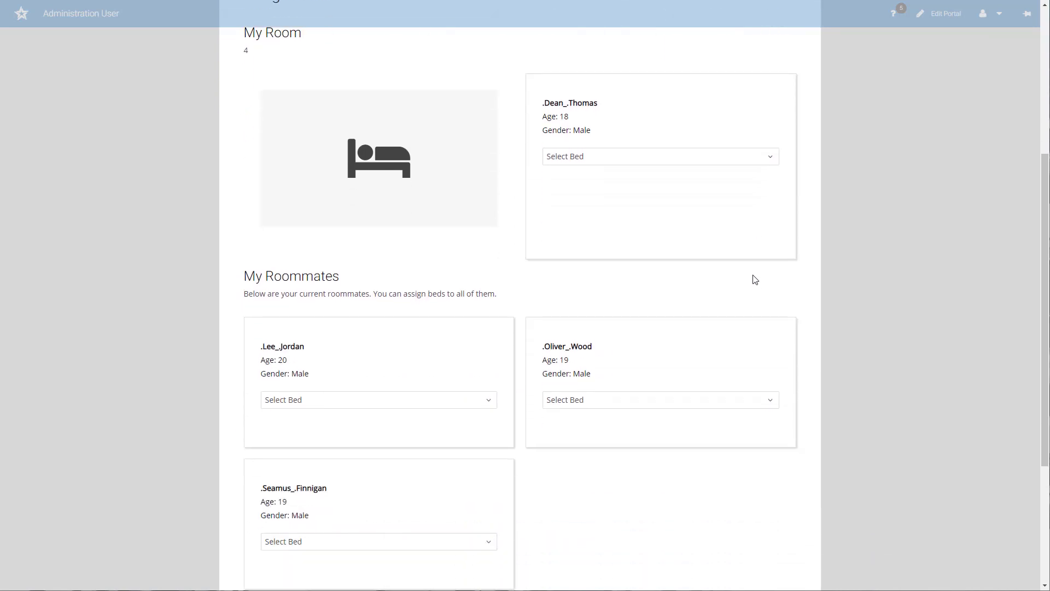
{"action": "left_click", "coordinate": [748, 163]}
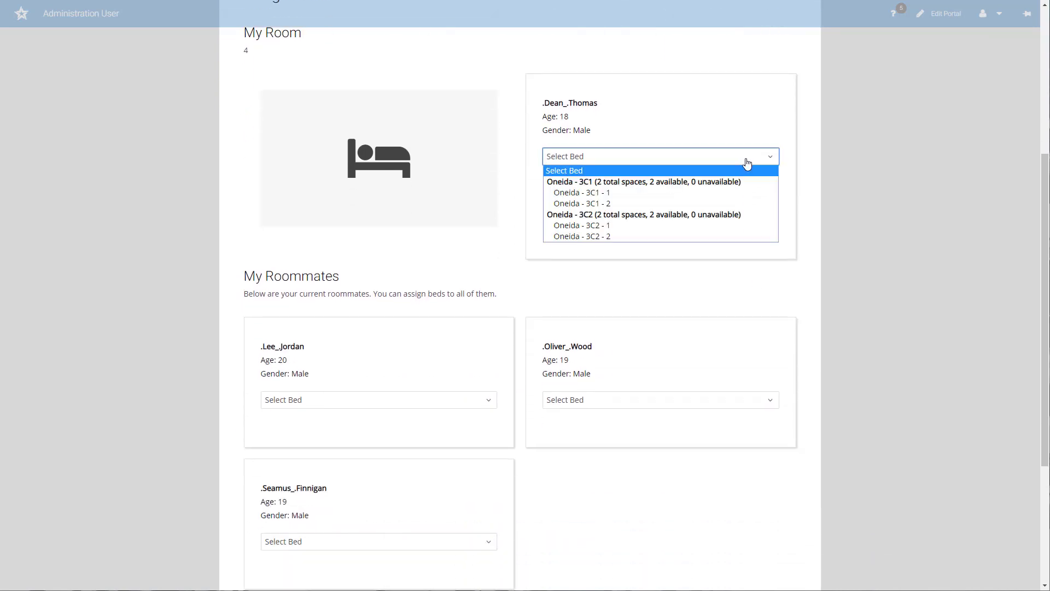
{"action": "left_click", "coordinate": [756, 195]}
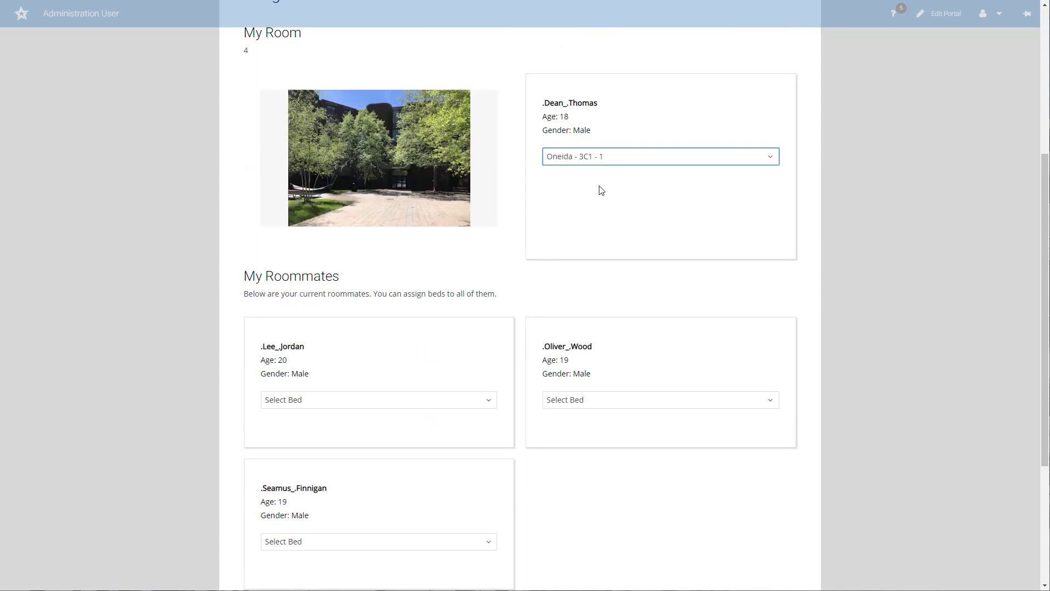
{"action": "left_click", "coordinate": [437, 404]}
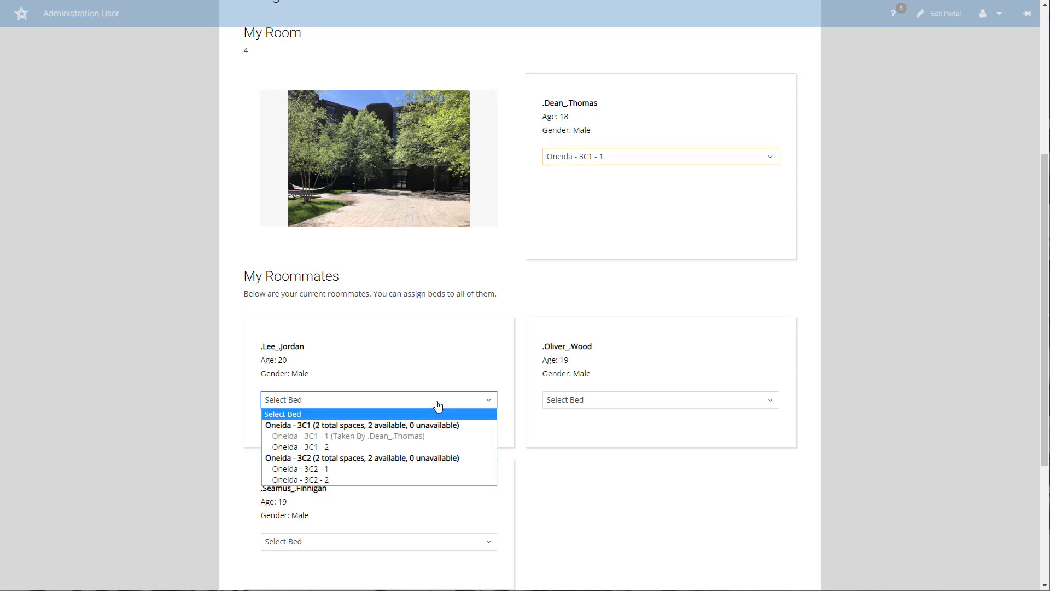
{"action": "left_click", "coordinate": [432, 447]}
- Assign beds 3C2-1 and 3C2-2 to the remaining roommates and submit the assignments
{"action": "left_click", "coordinate": [645, 399]}
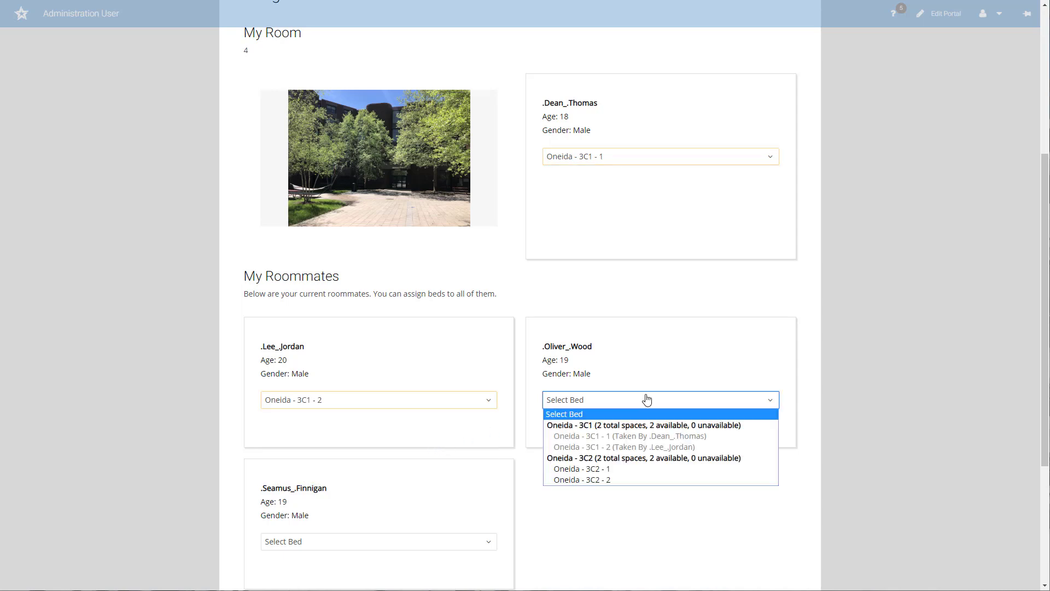
{"action": "left_click", "coordinate": [662, 471]}
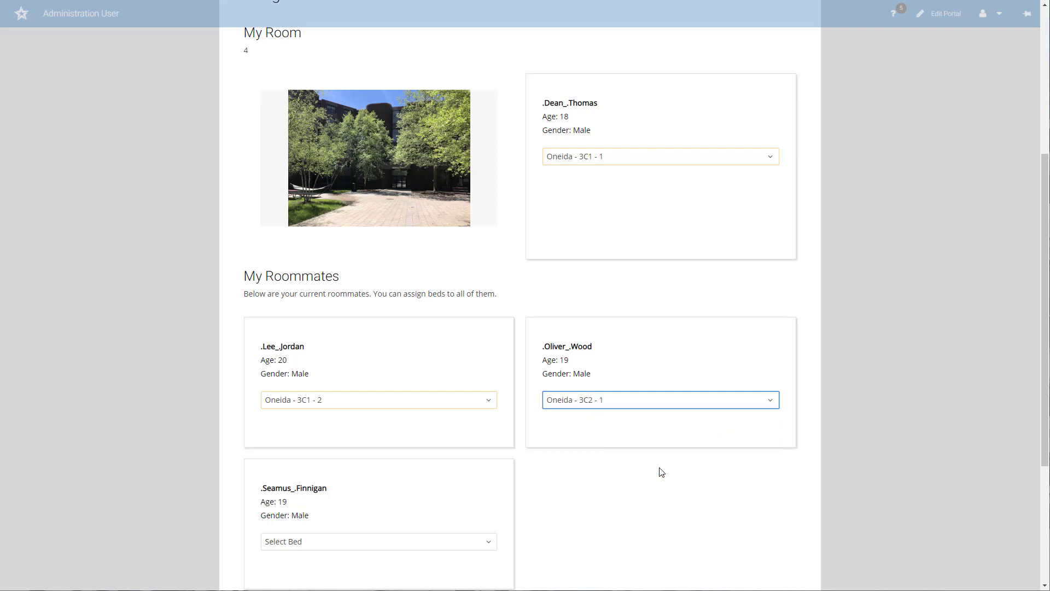
{"action": "left_click", "coordinate": [475, 537]}
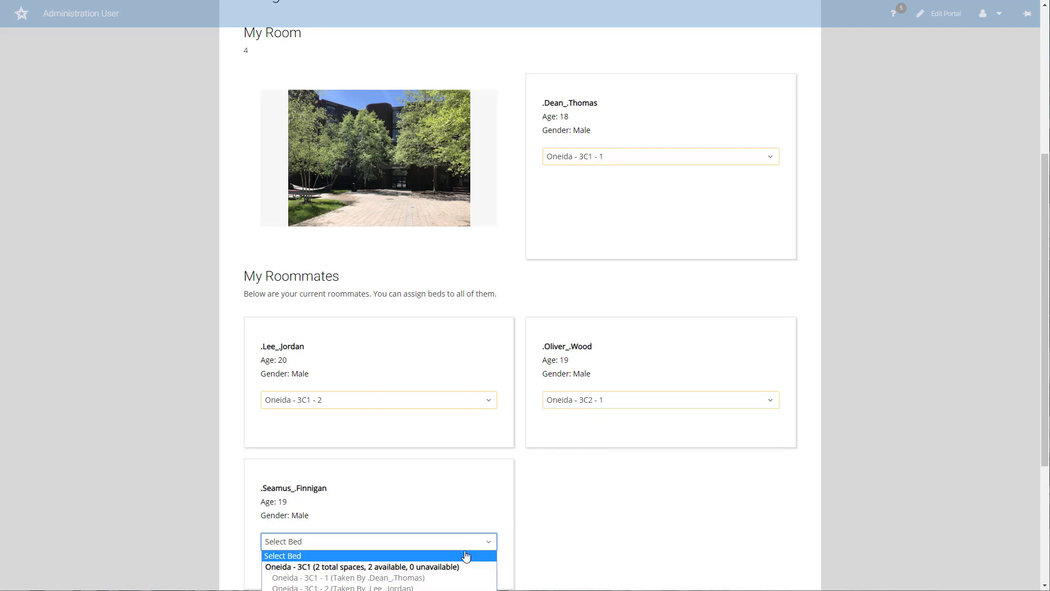
{"action": "key", "text": "Down"}
{"action": "key", "text": "Return"}
{"action": "left_click", "coordinate": [581, 512]}
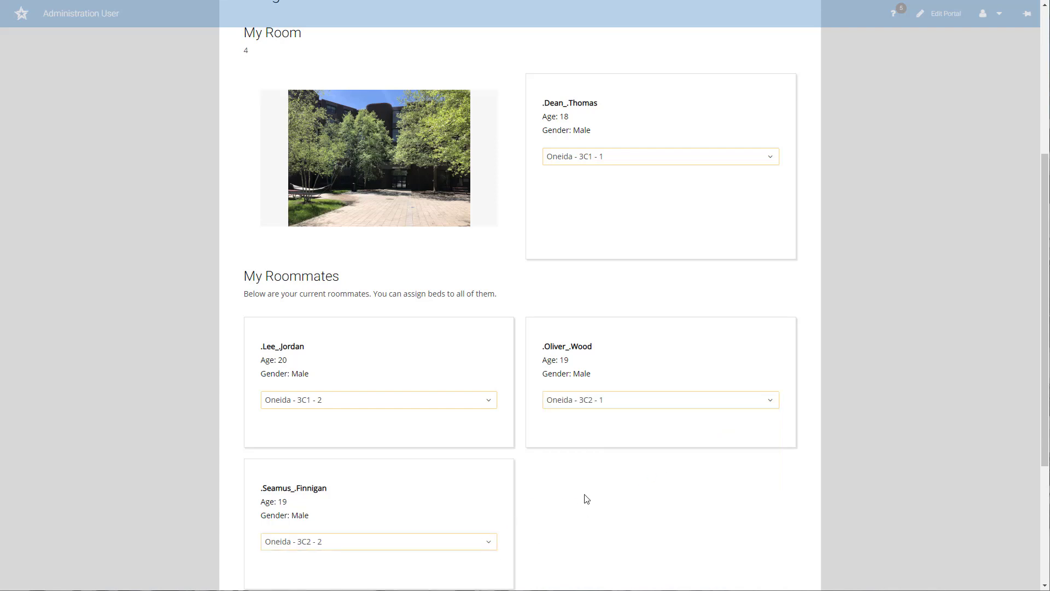
{"action": "scroll", "coordinate": [584, 497], "scroll_direction": "down", "scroll_amount": 3}
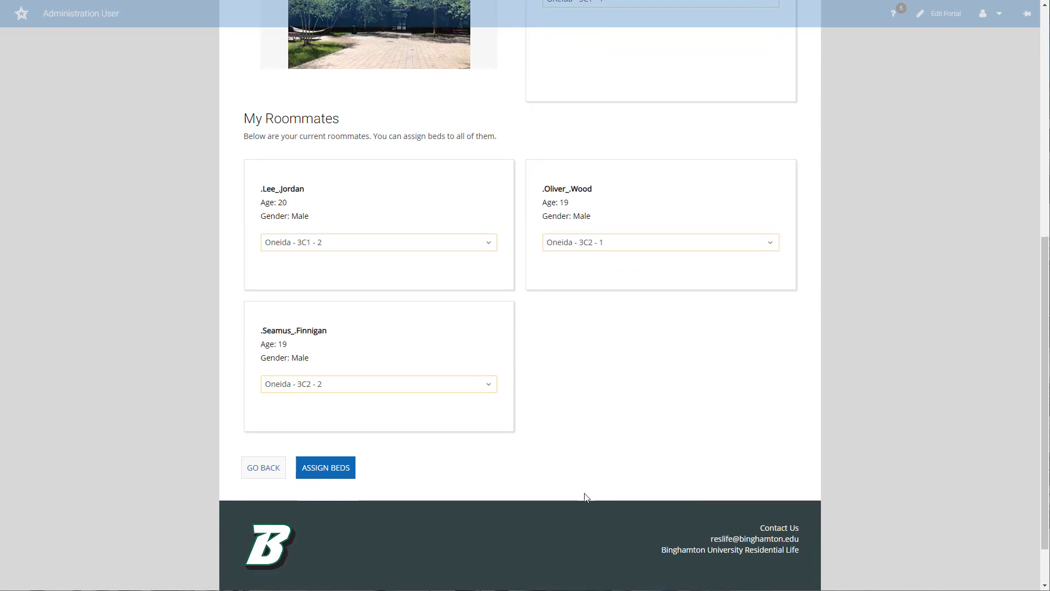
{"action": "left_click", "coordinate": [337, 472]}
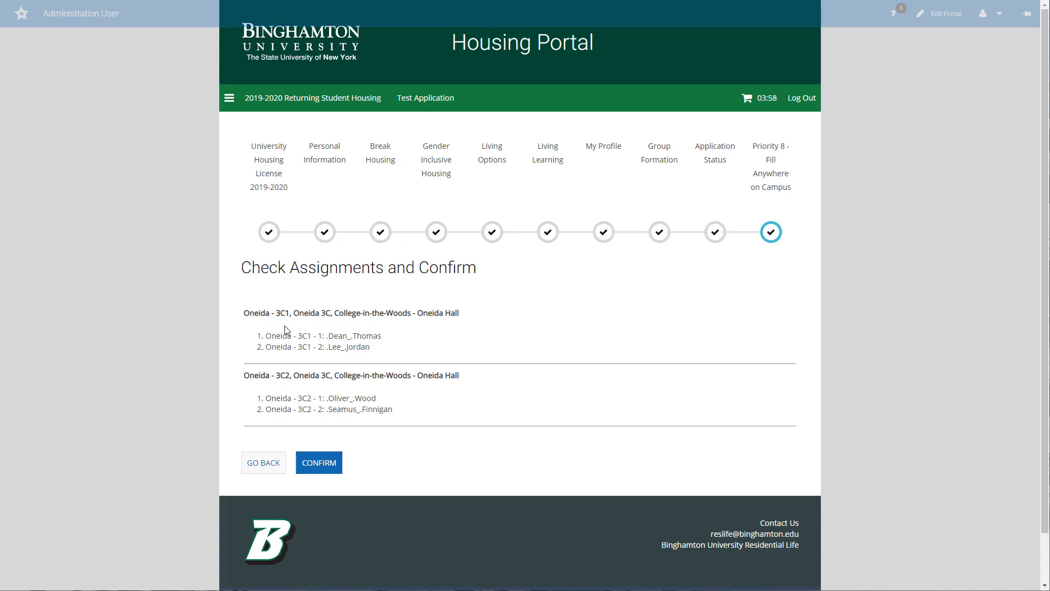
- Confirm the bed assignments, completing the application with room Oneida - 3C1 - 1 booked
{"action": "left_click", "coordinate": [318, 465]}
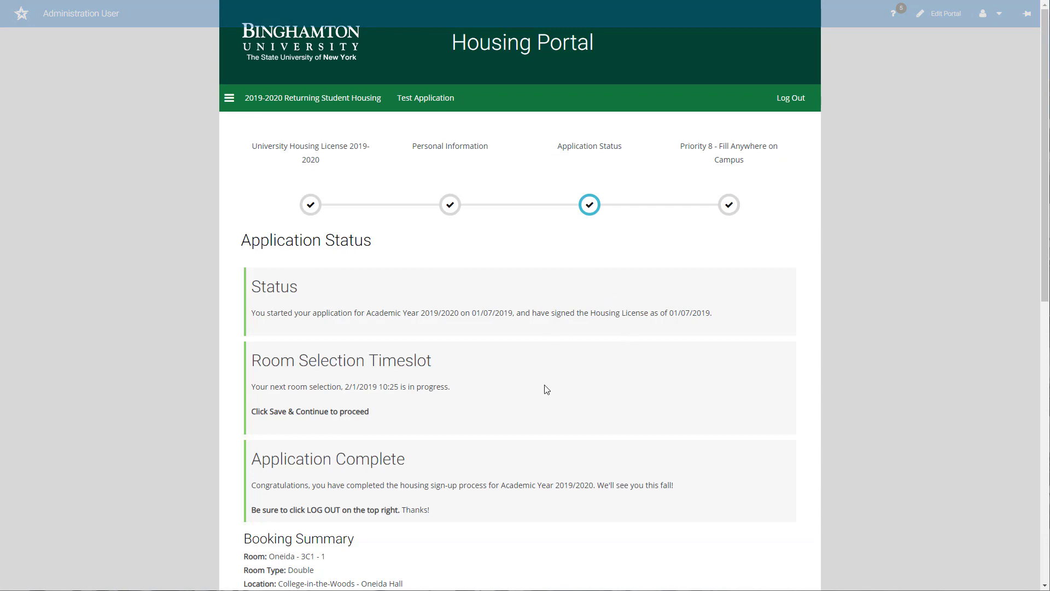
- Review all four Oneida suite 3C beds in the Booking Summary, then log out of the portal
{"action": "scroll", "coordinate": [544, 386], "scroll_direction": "down", "scroll_amount": 5}
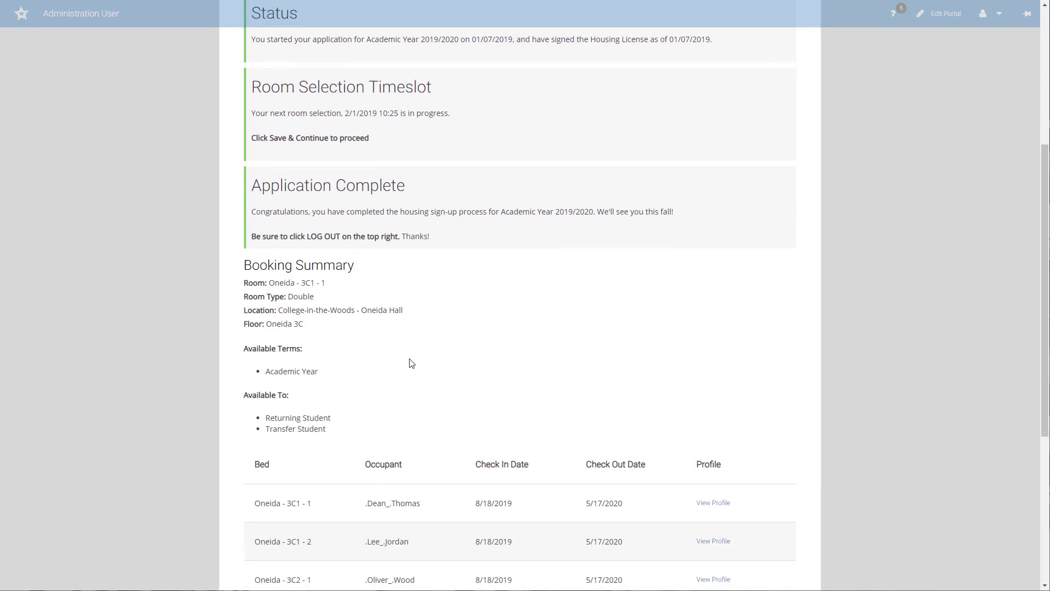
{"action": "scroll", "coordinate": [410, 363], "scroll_direction": "down", "scroll_amount": 2}
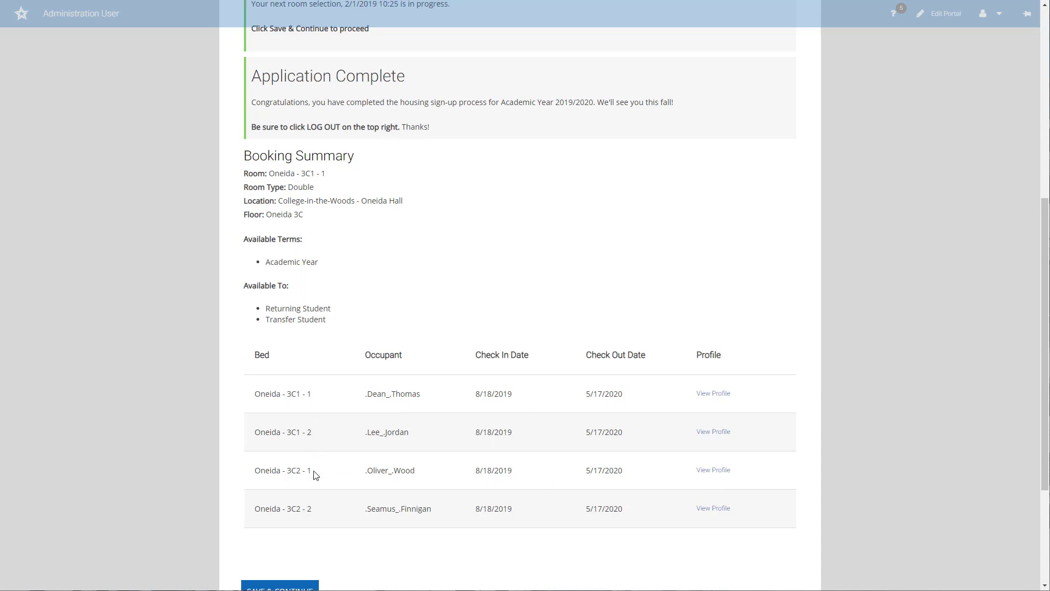
{"action": "scroll", "coordinate": [576, 249], "scroll_direction": "up", "scroll_amount": 7}
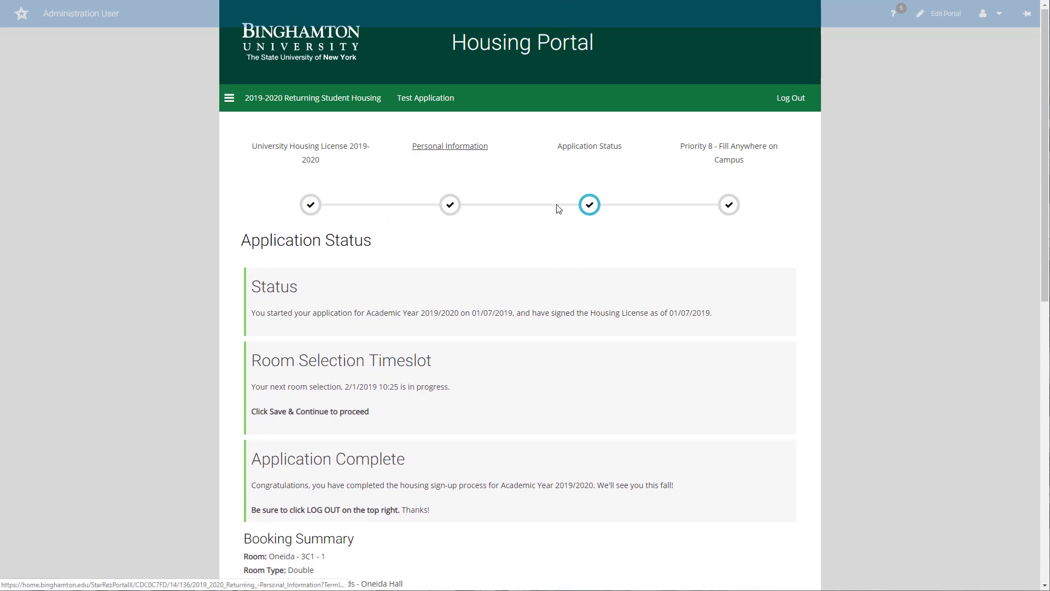
{"action": "scroll", "coordinate": [741, 187], "scroll_direction": "down", "scroll_amount": 1}
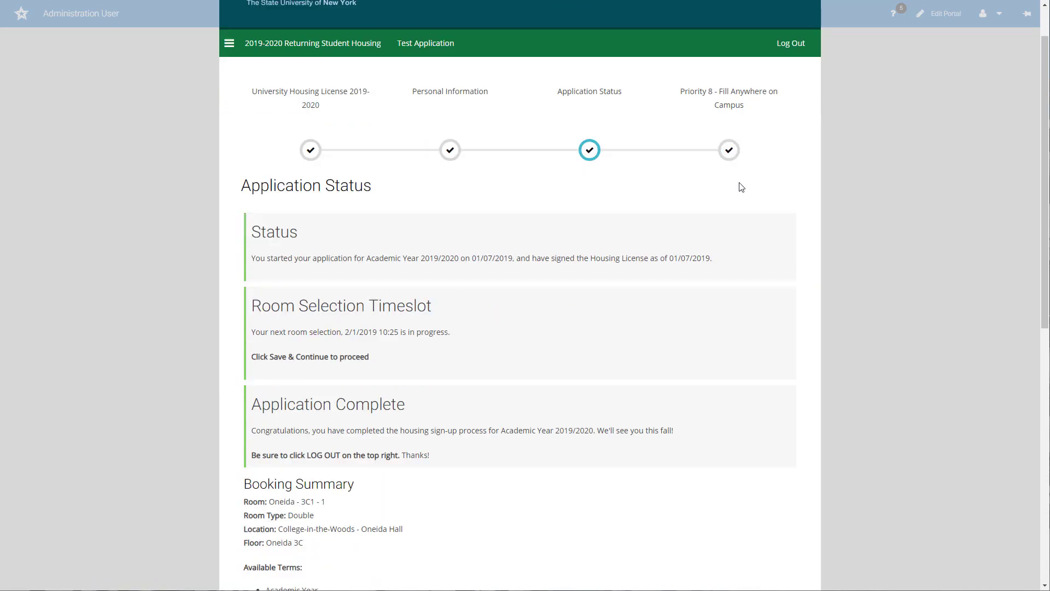
{"action": "left_click", "coordinate": [788, 55]}
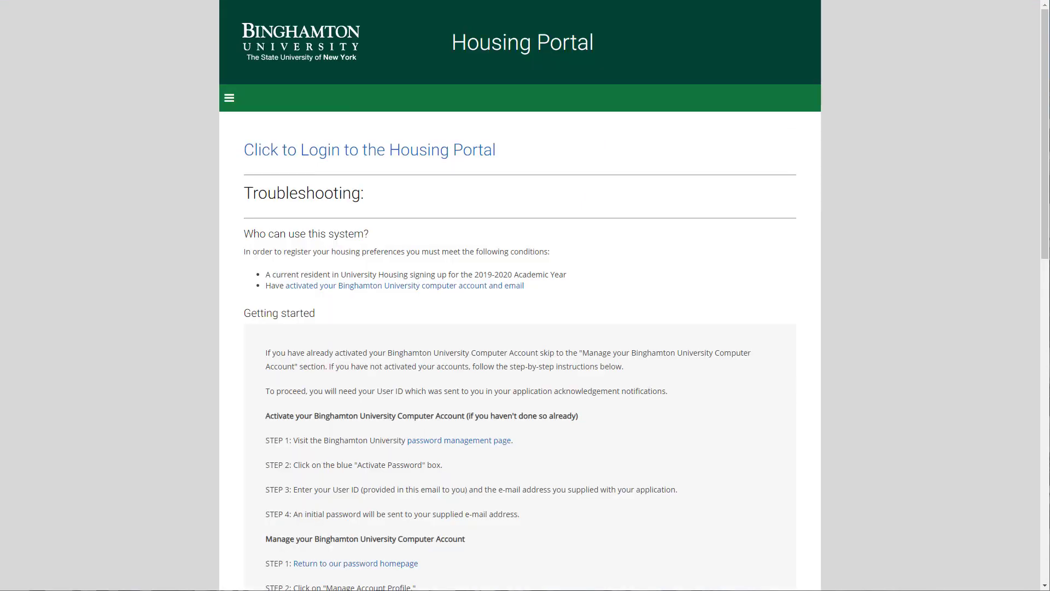